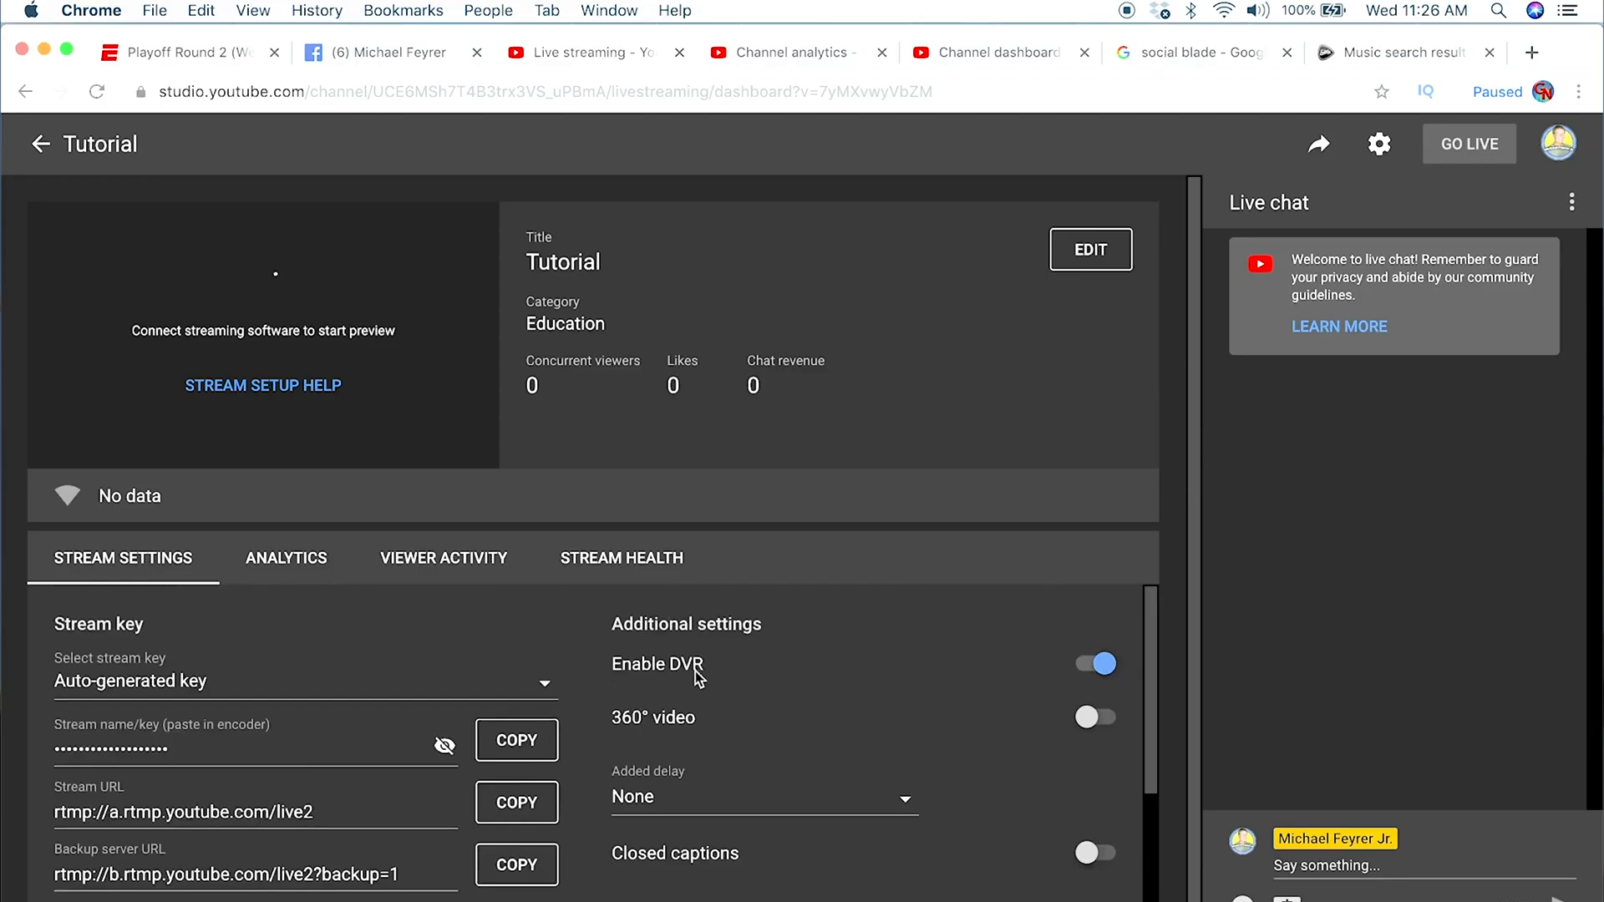
Step: Copy the stream key from the live stream's stream settings
scroll(429, 783, down, 1)
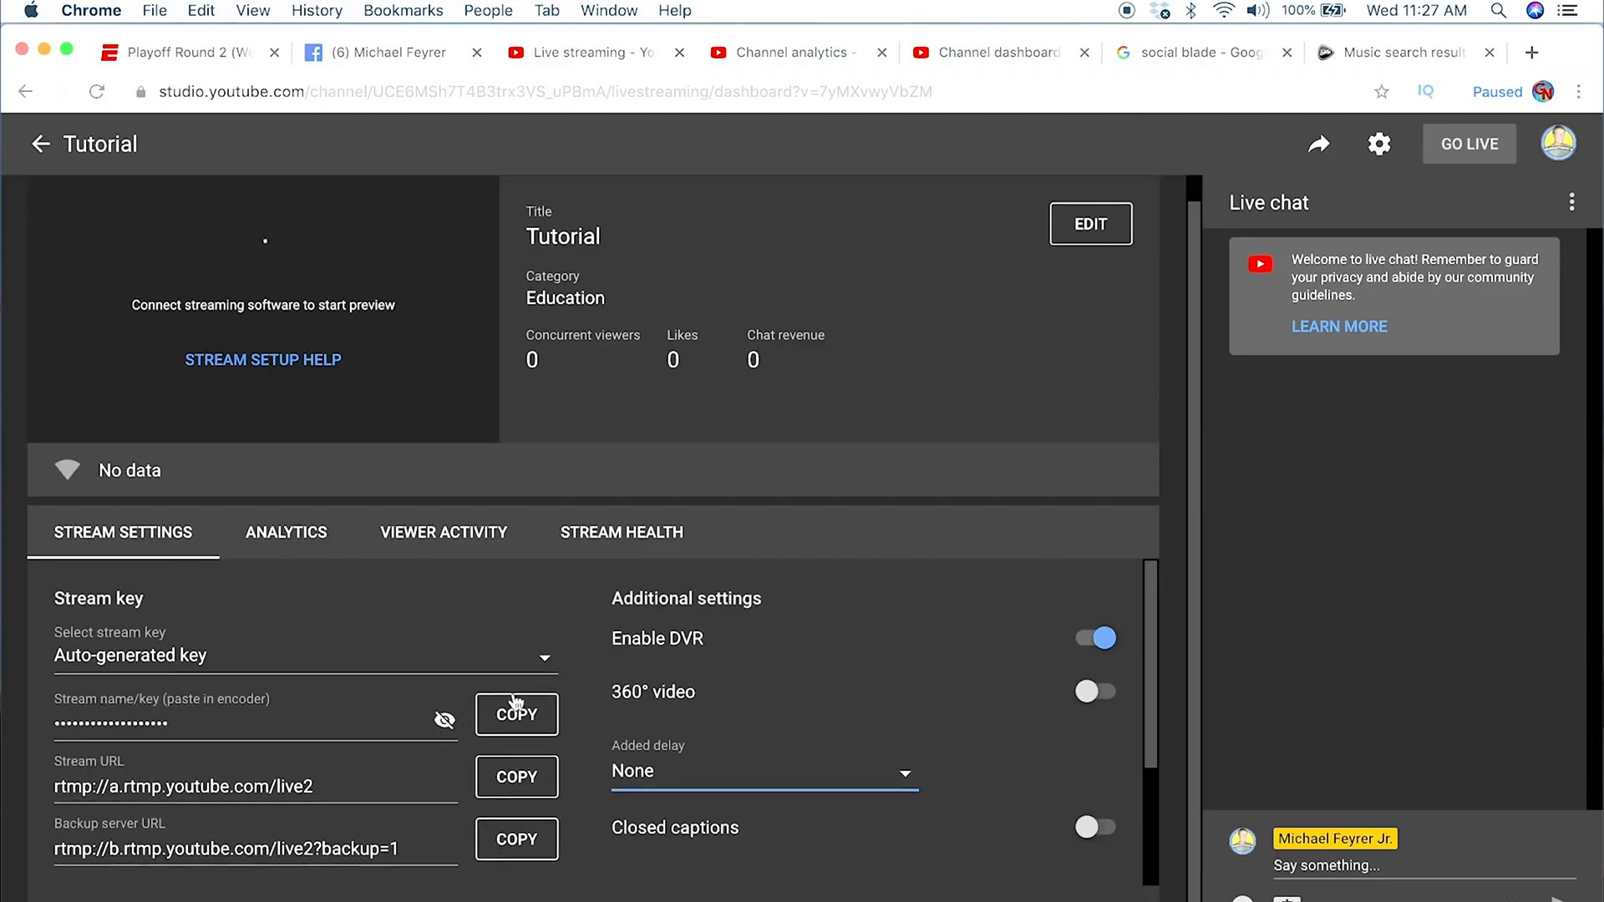
click(526, 717)
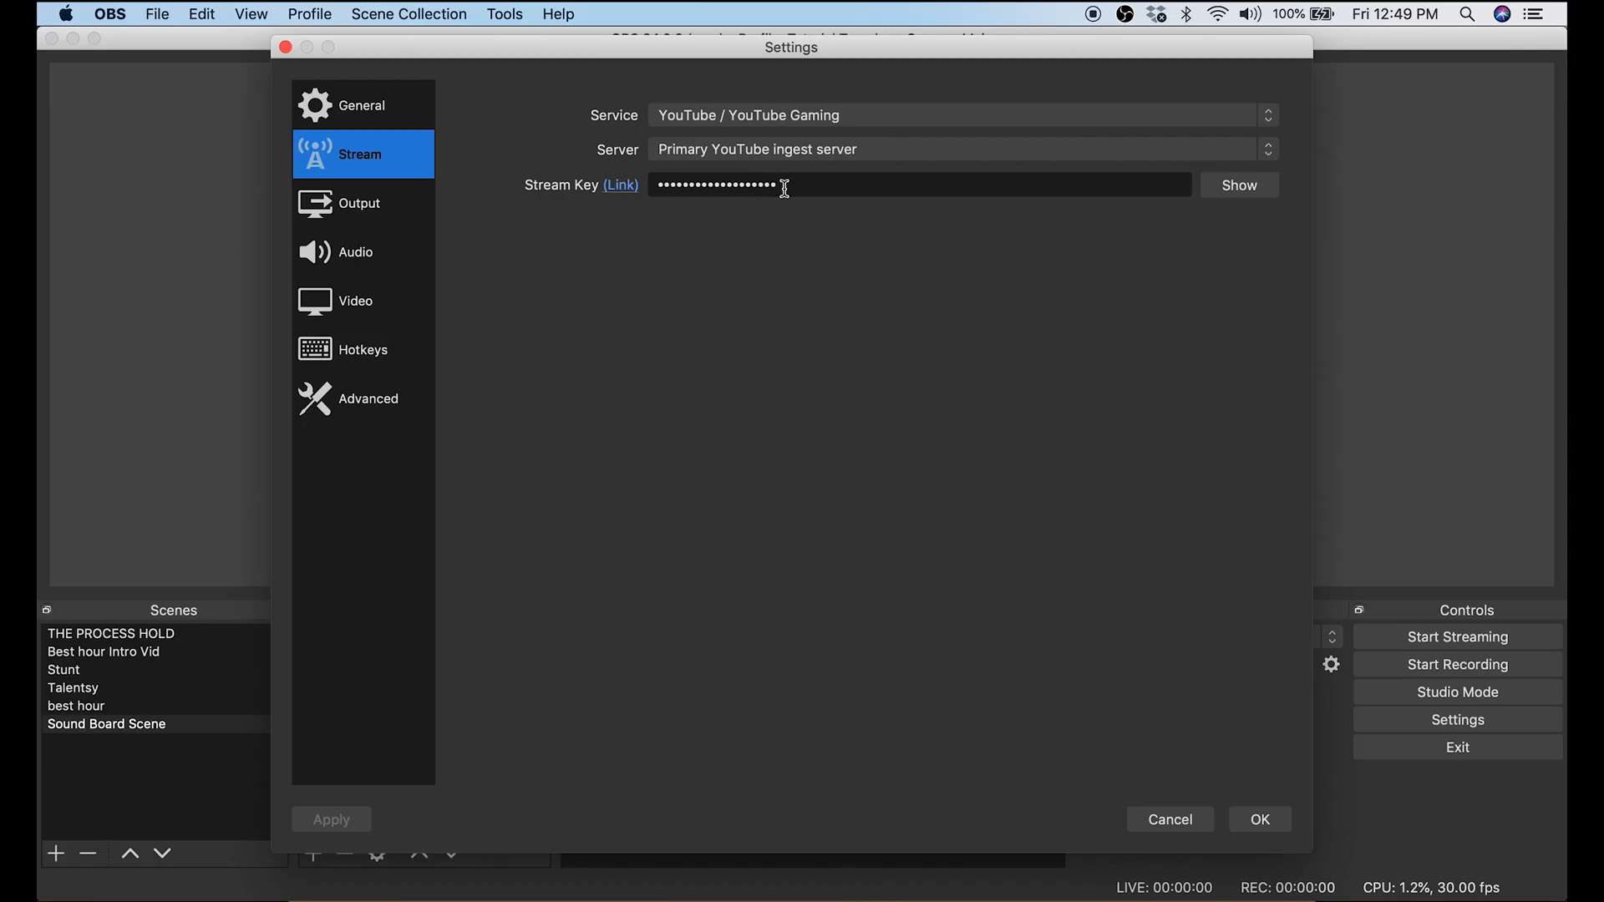
Step: Switch to OBS and review the streaming video bitrate and the available encoder presets in the output settings
click(377, 213)
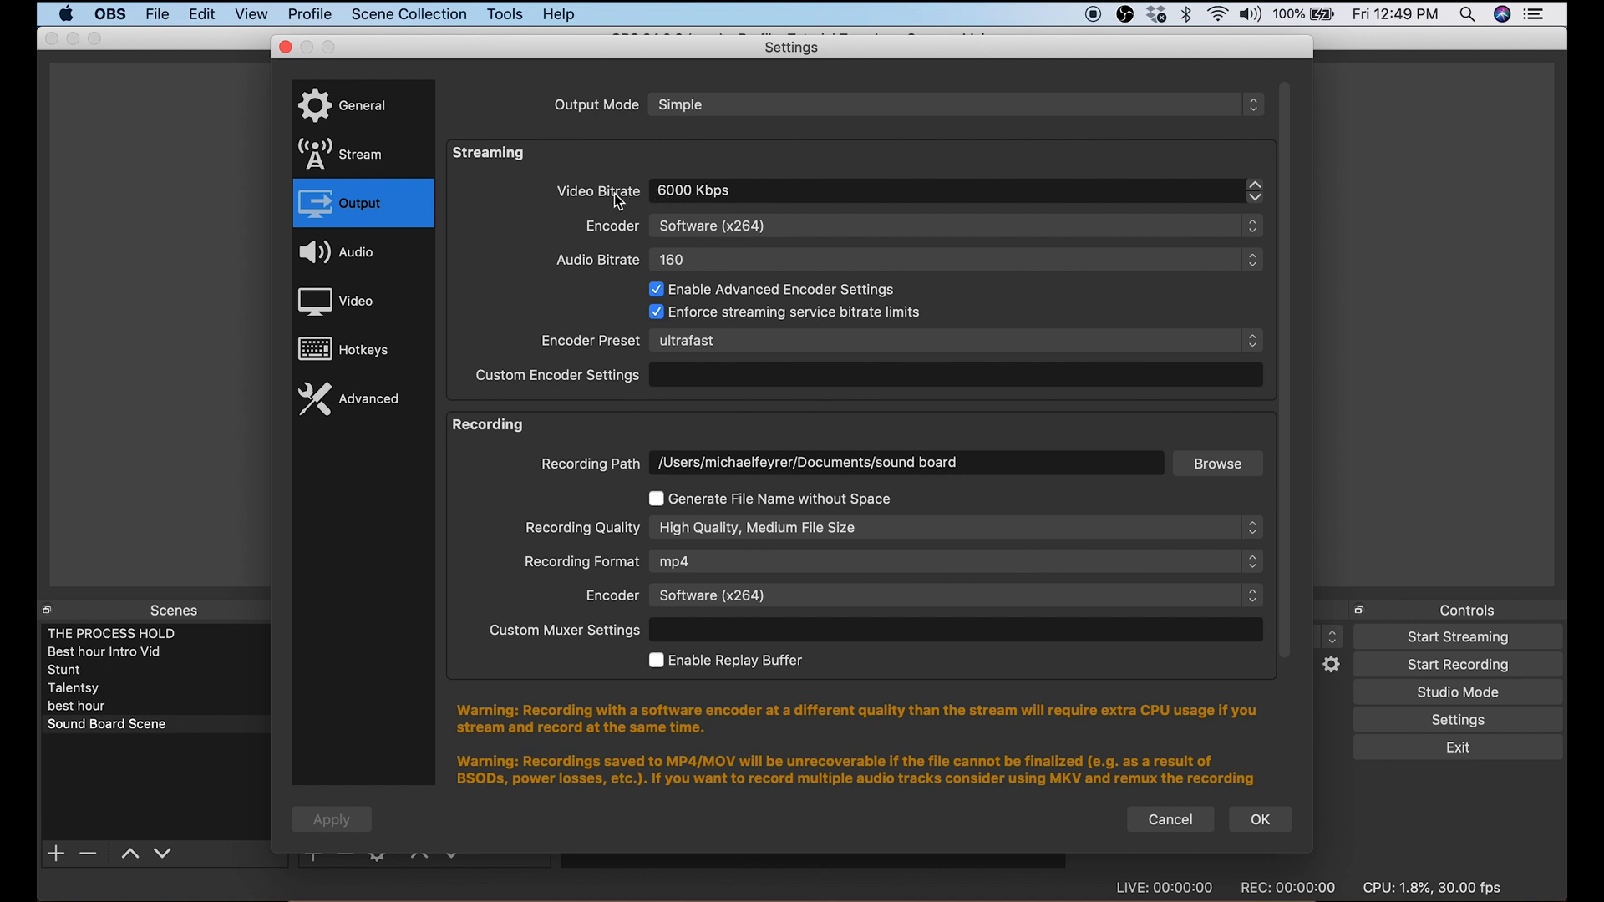
drag(760, 190, 601, 190)
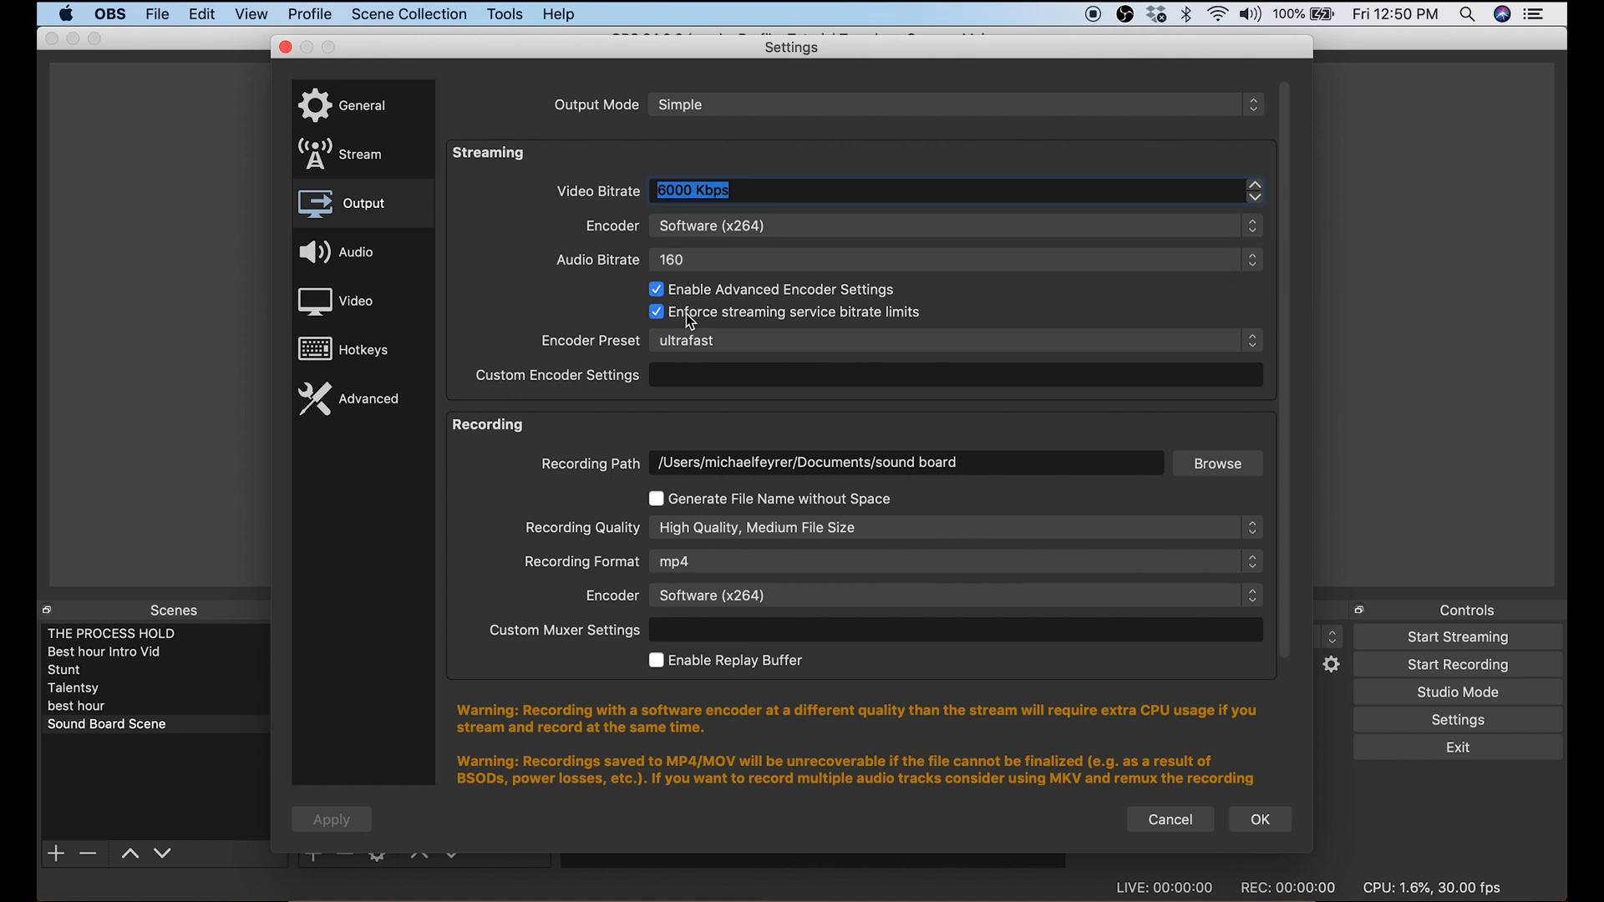
click(568, 367)
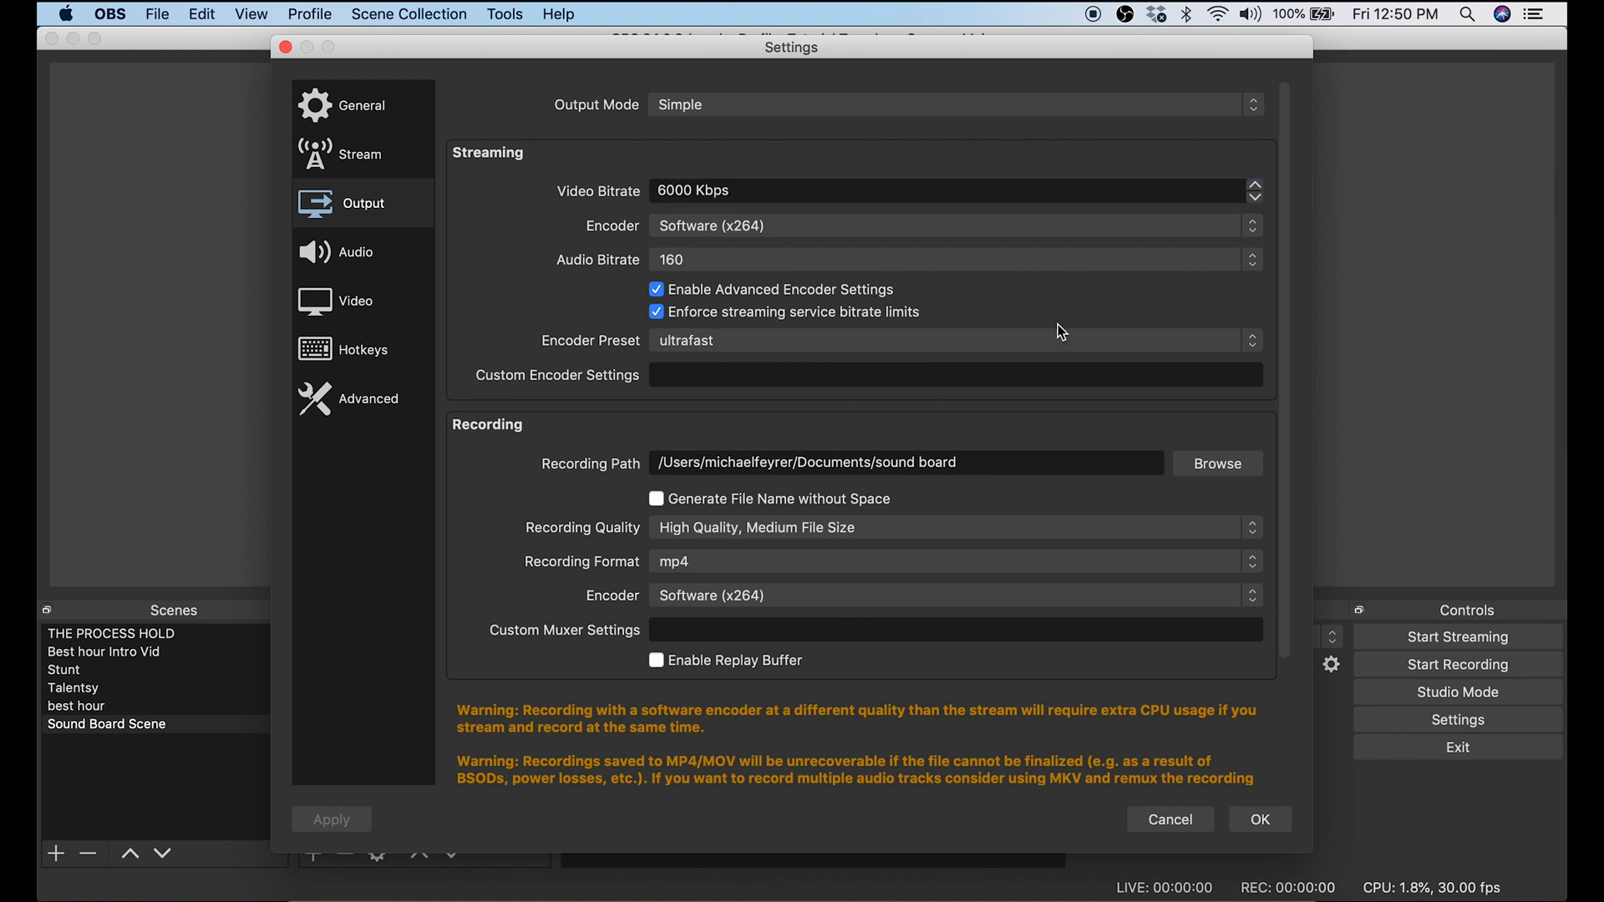
click(1261, 349)
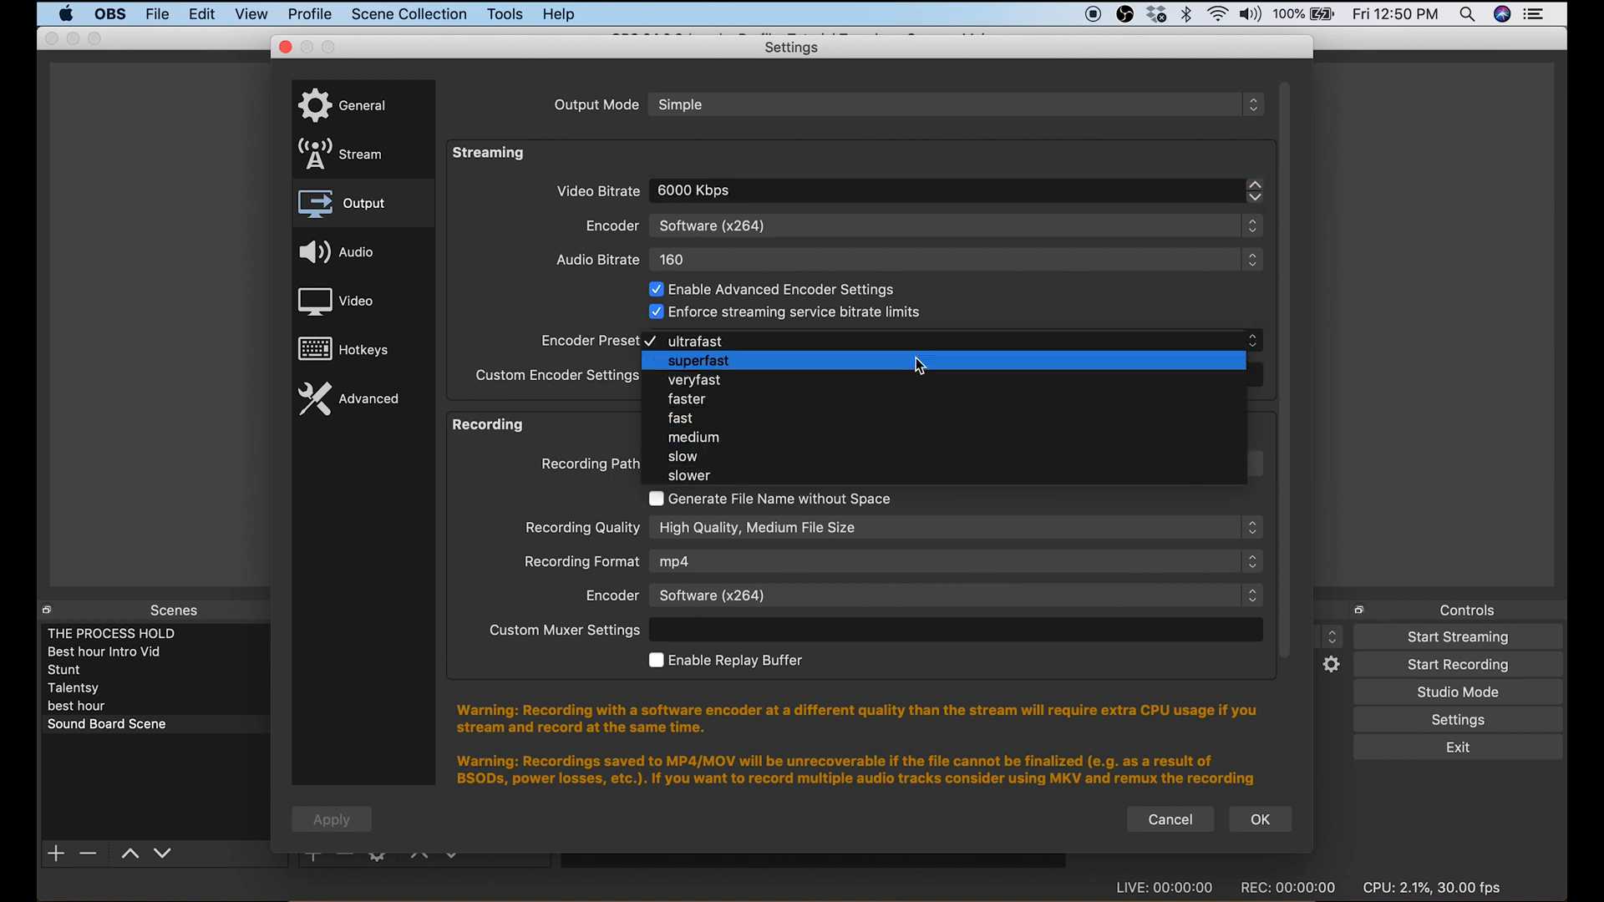
click(729, 323)
Step: Review the available recording quality options in the output settings
scroll(572, 374, down, 3)
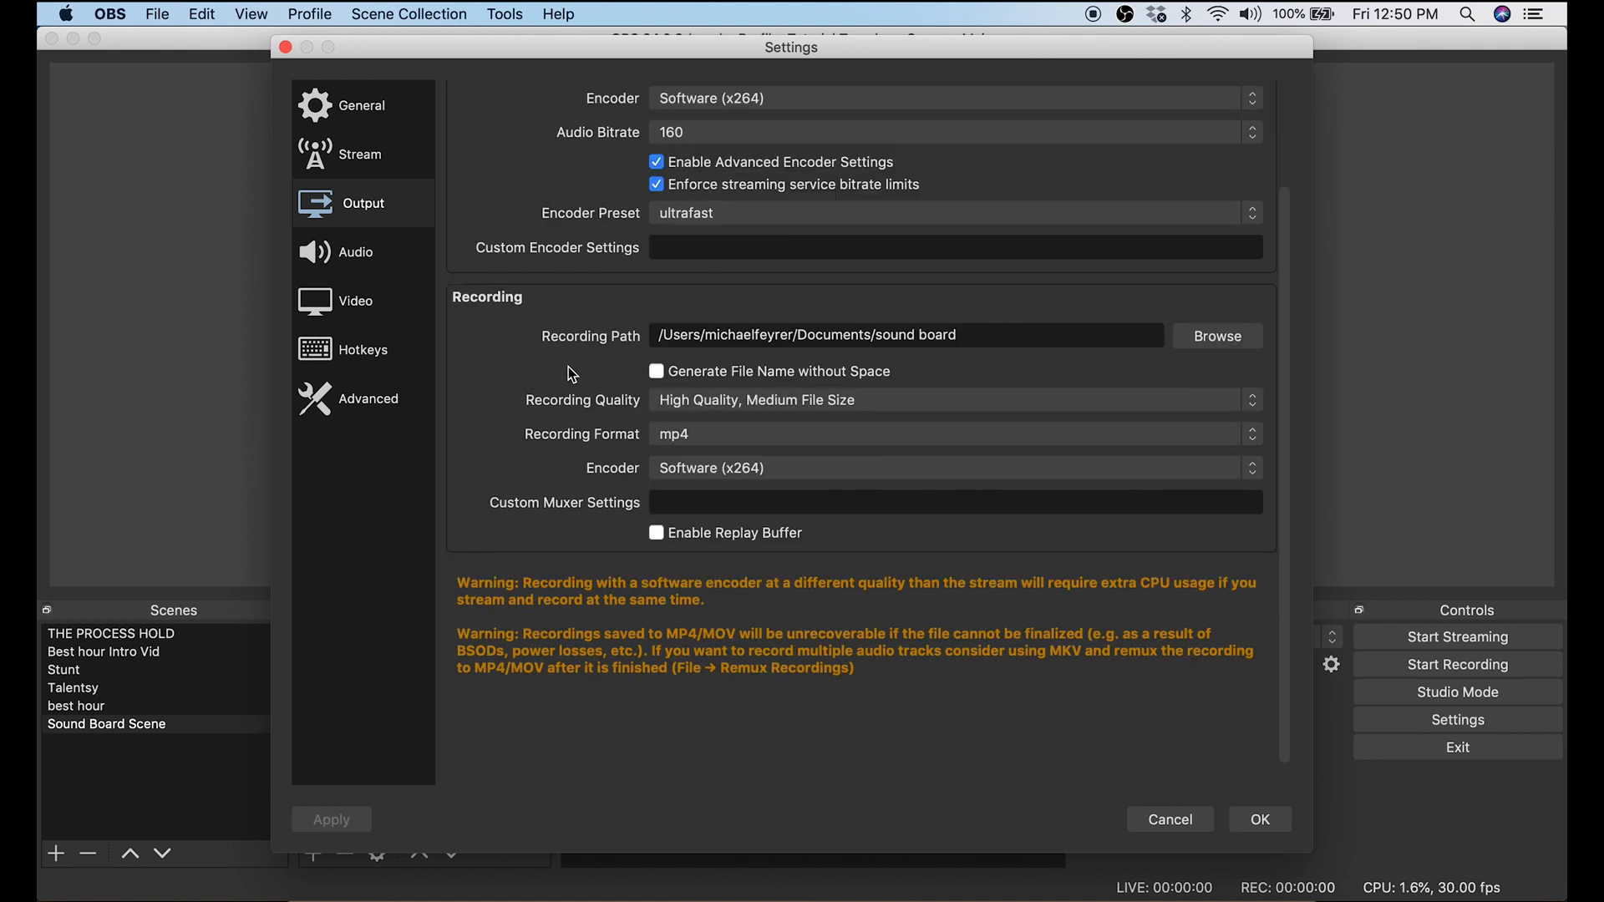
click(1261, 413)
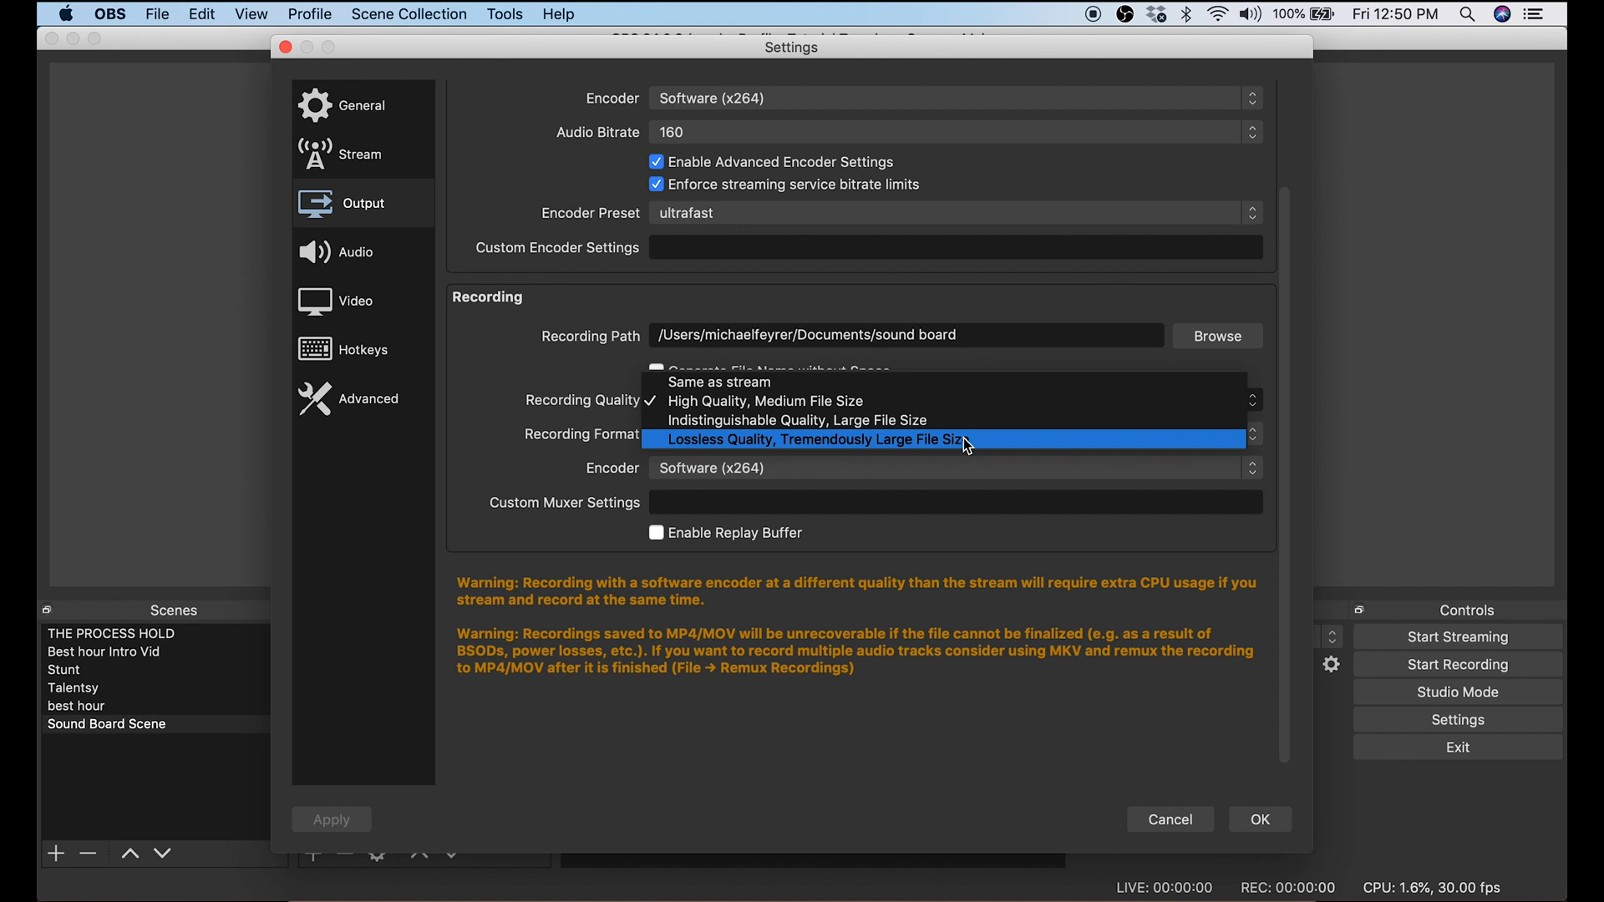
click(552, 363)
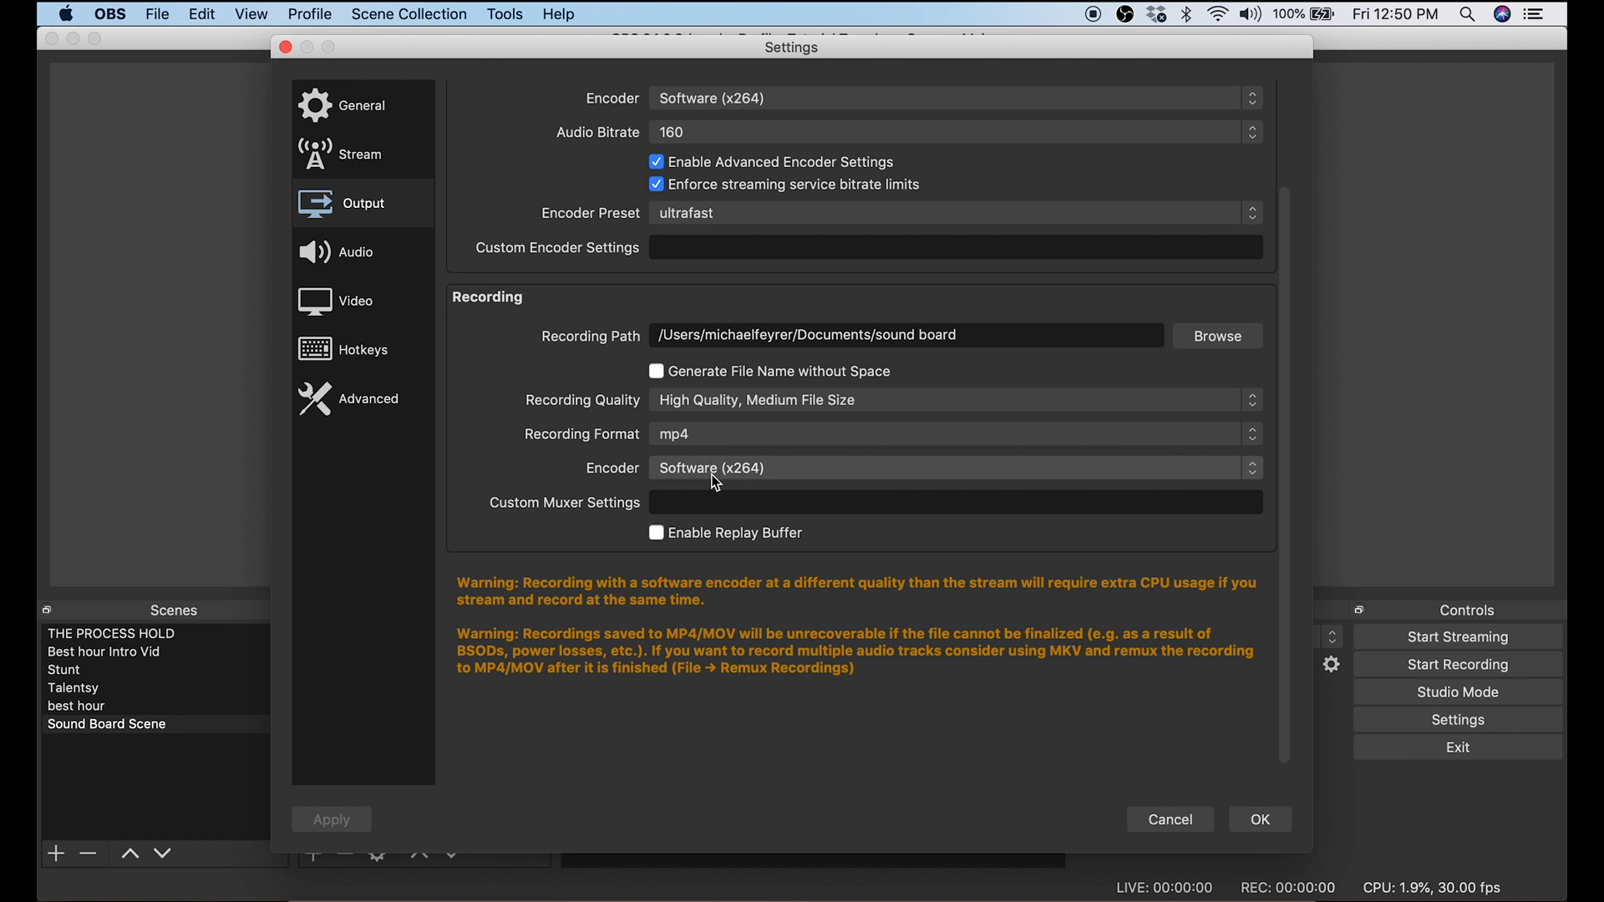
scroll(599, 475, up, 3)
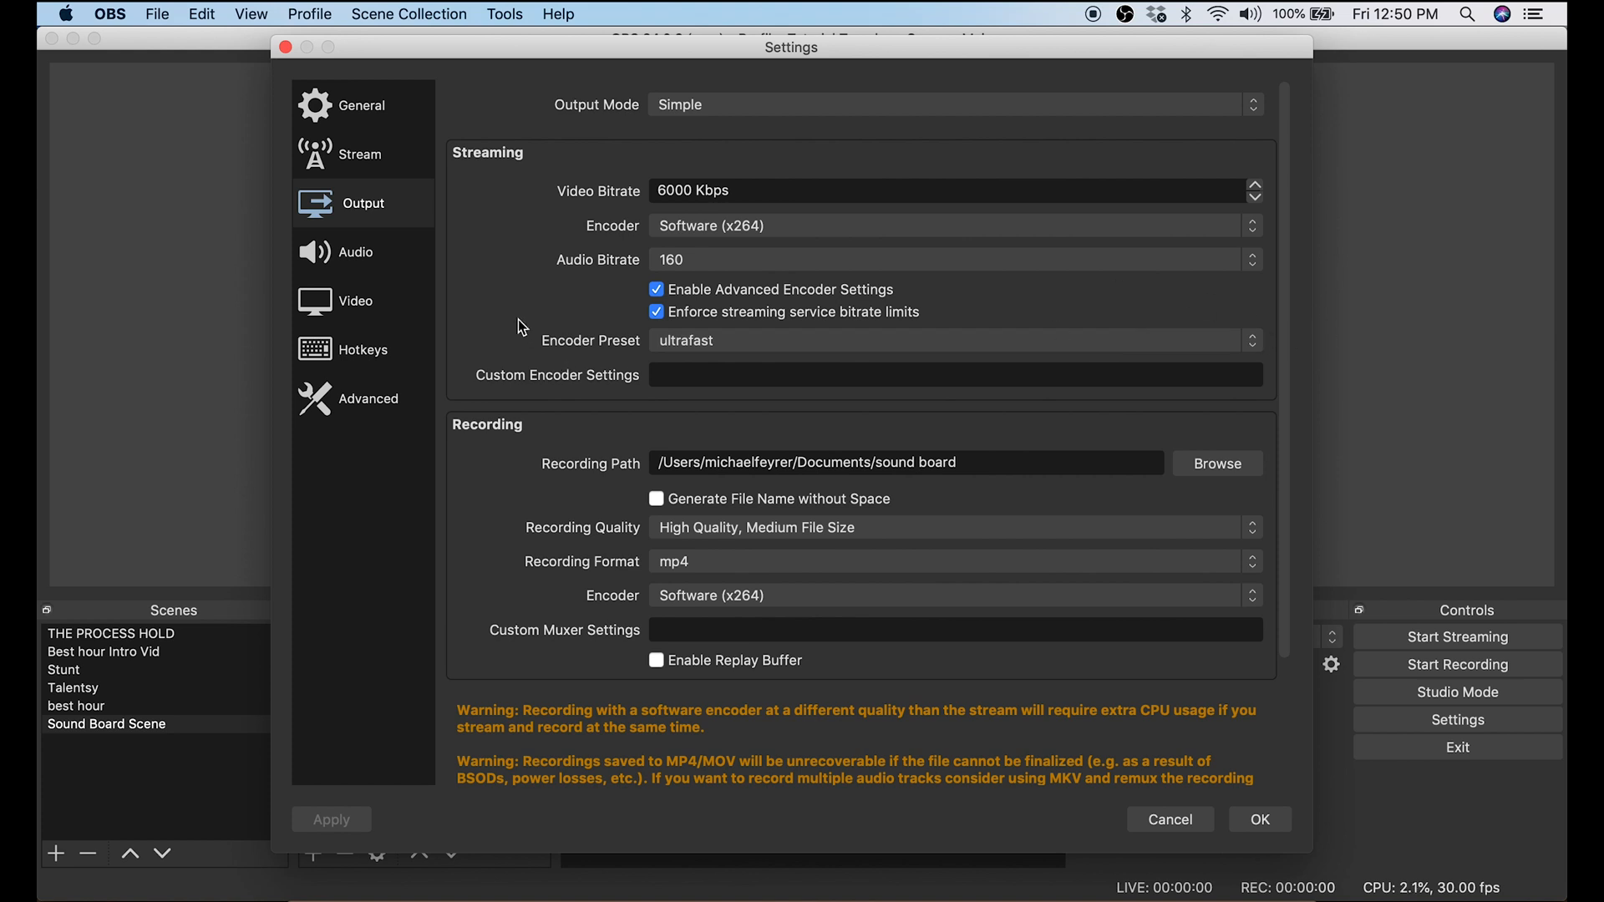
Step: Review the audio settings, then the available base canvas and scaled output resolutions in the video settings
click(334, 253)
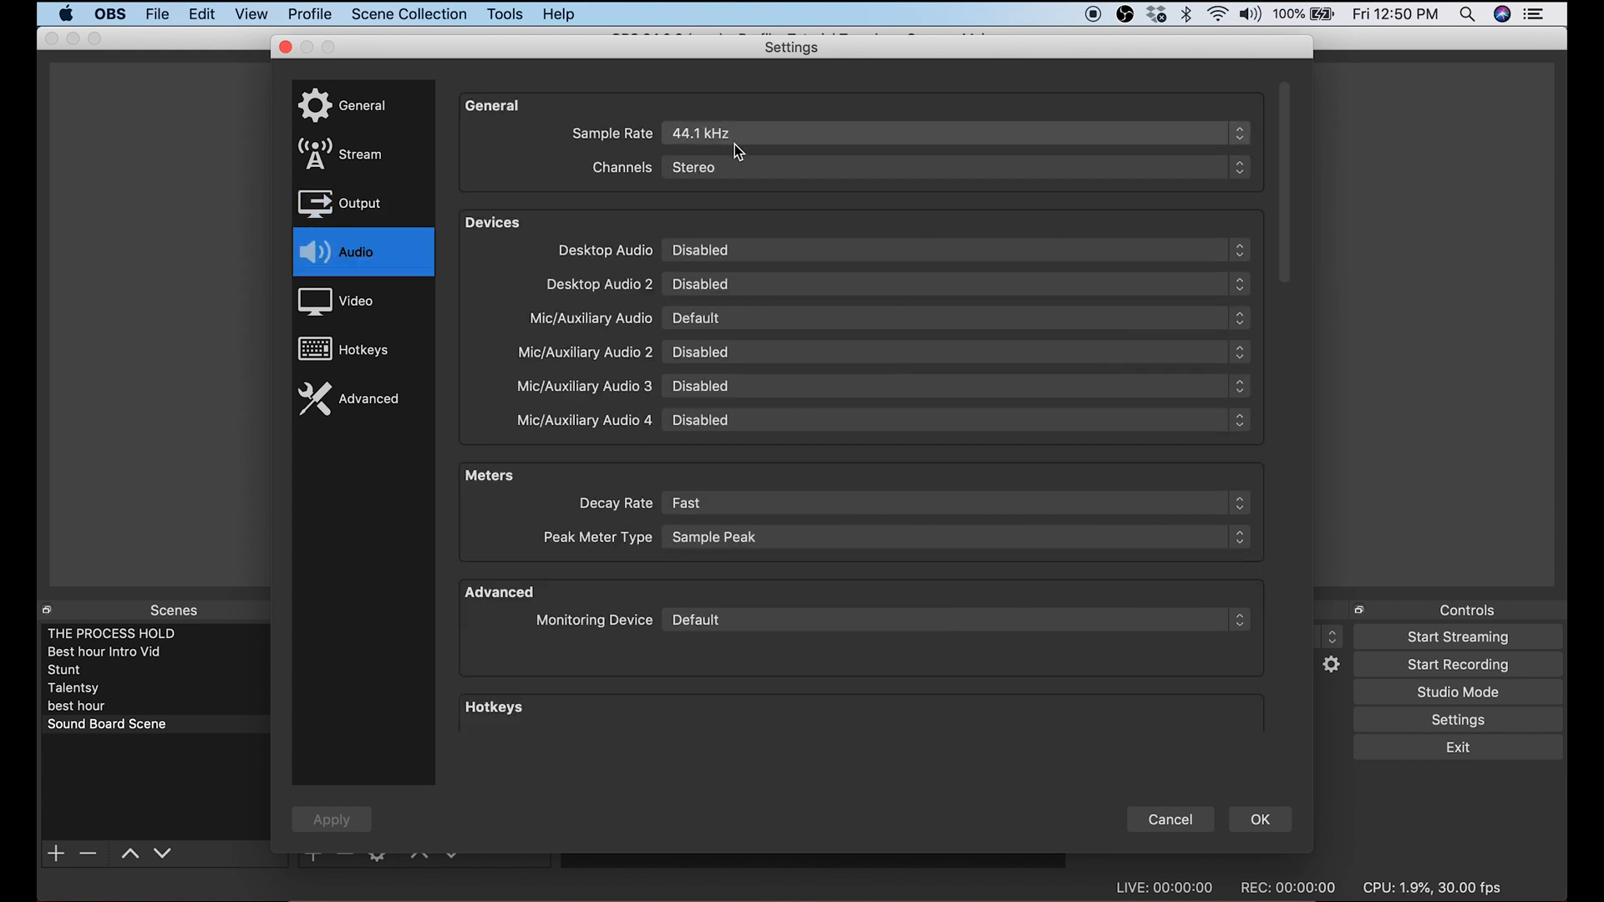
click(349, 310)
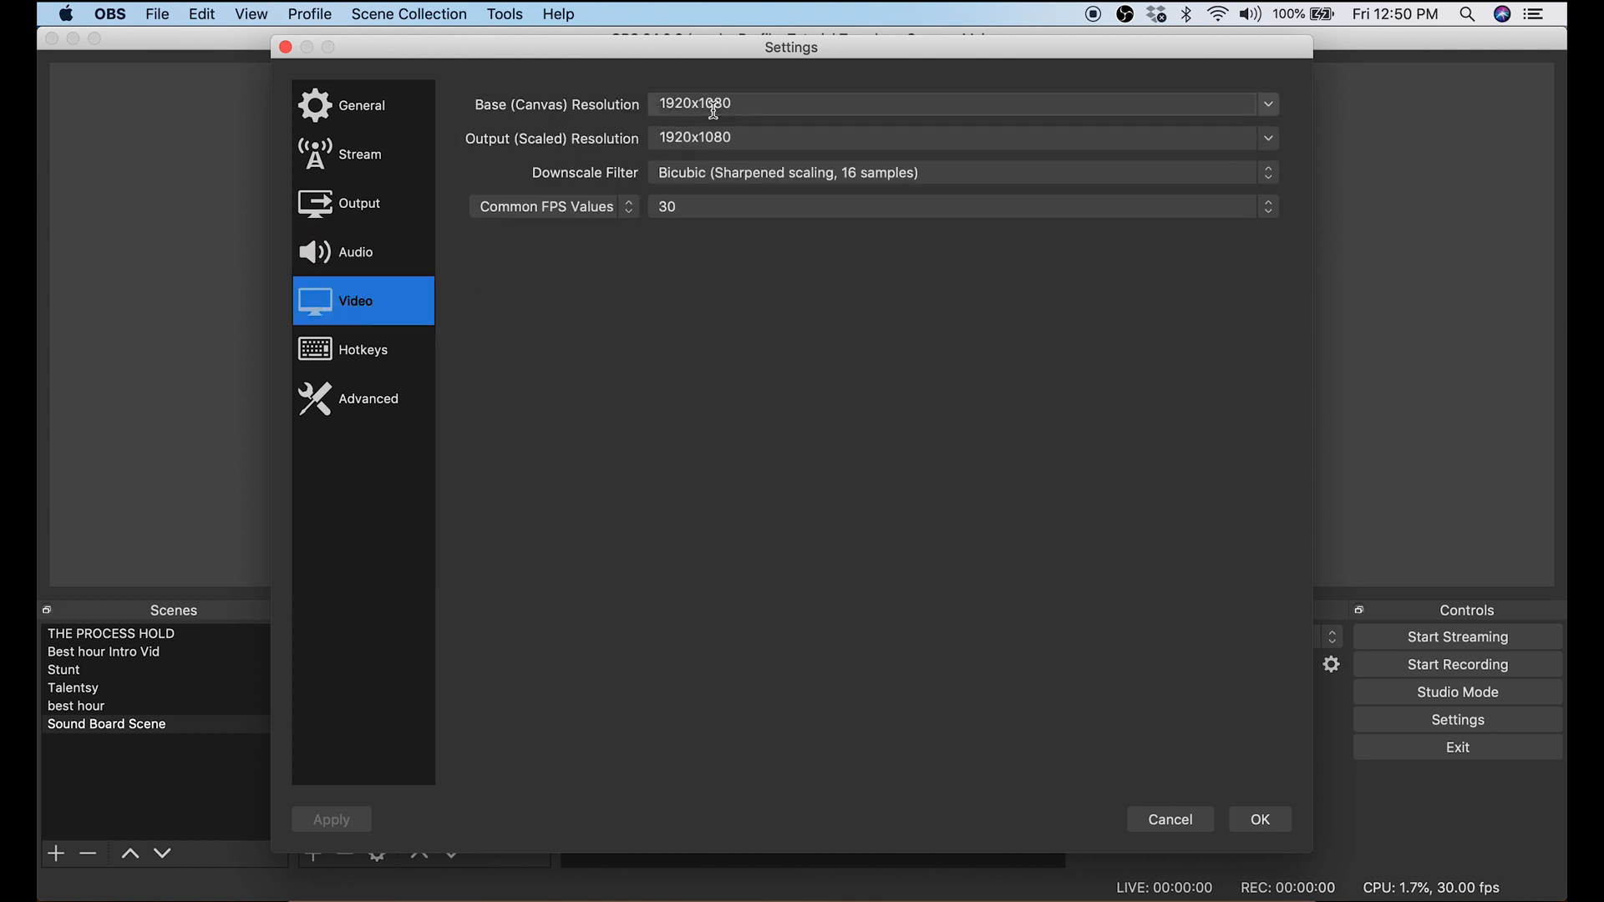
click(1269, 103)
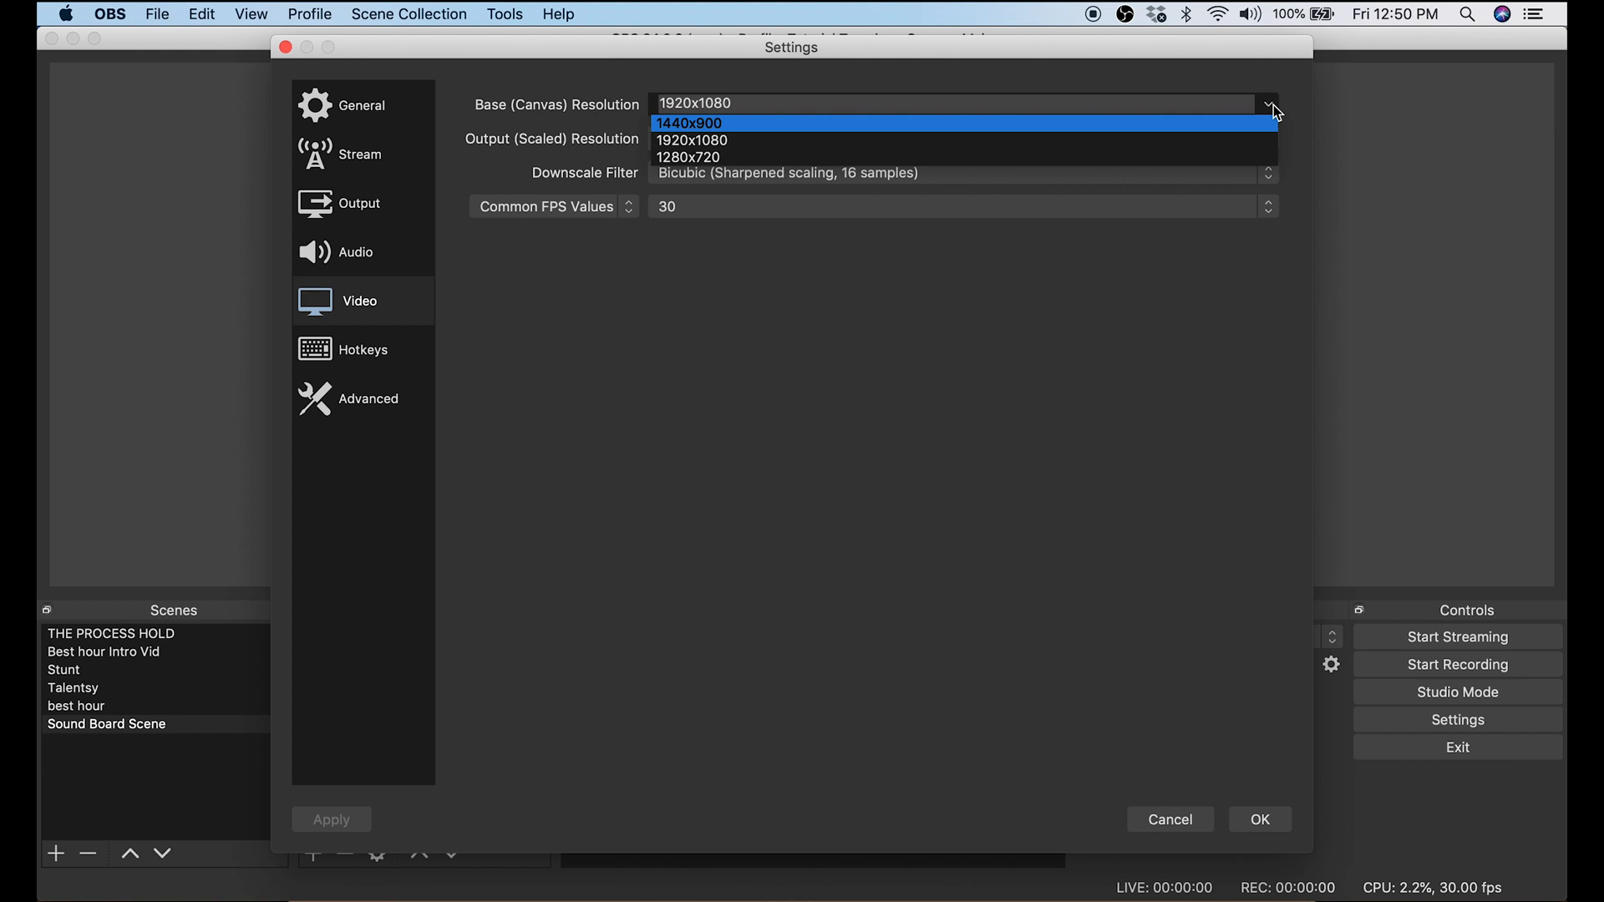
click(1021, 276)
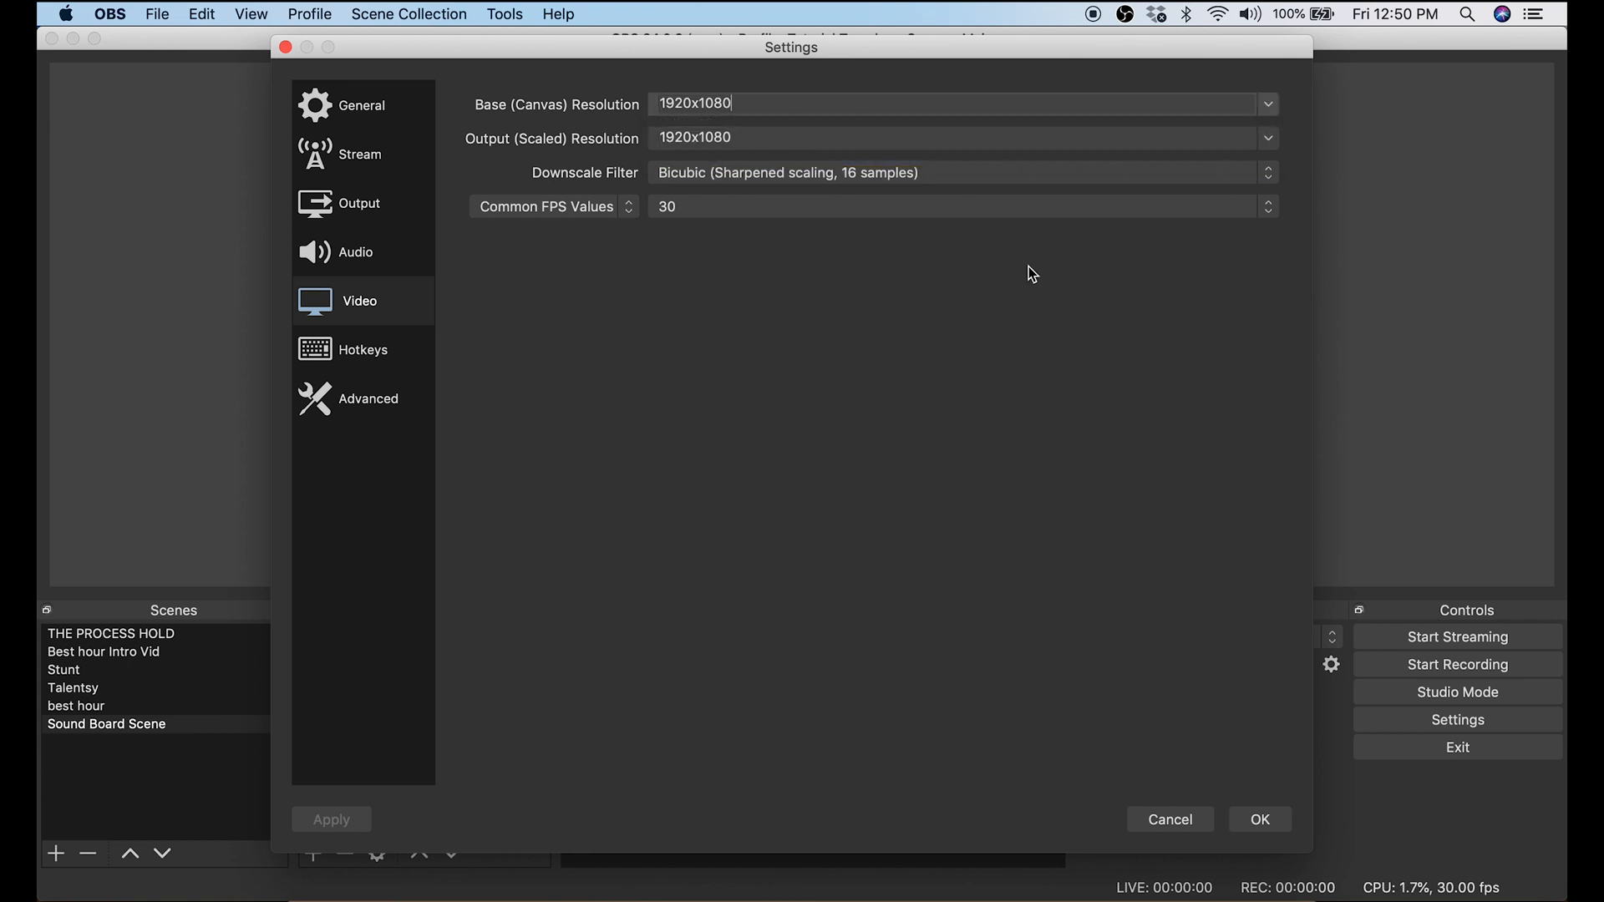
click(1271, 140)
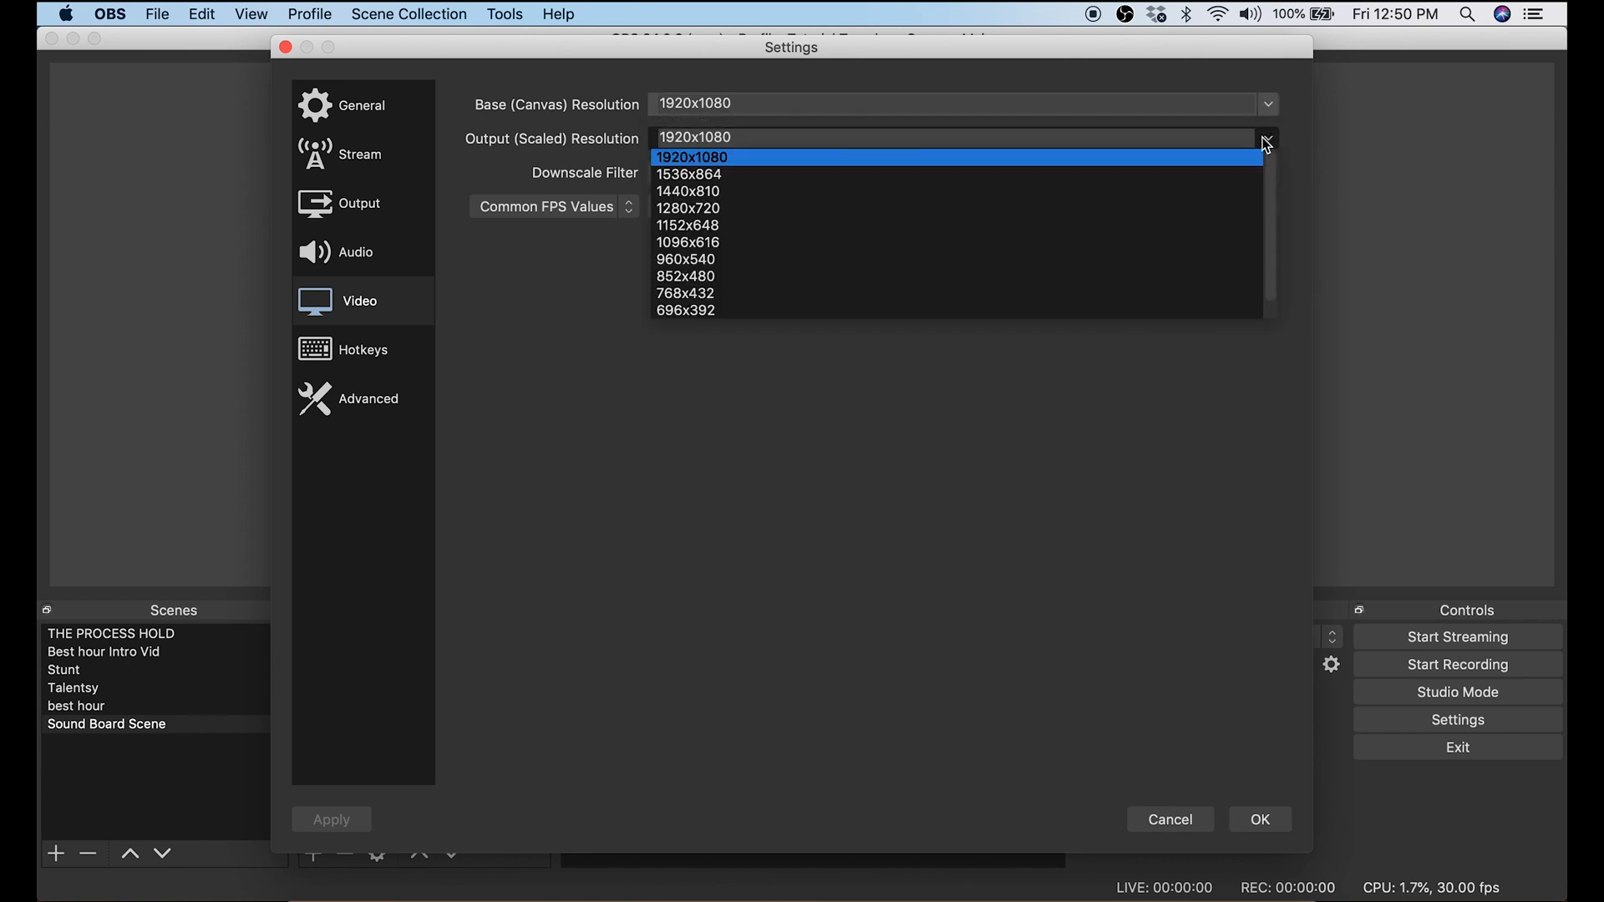
click(971, 402)
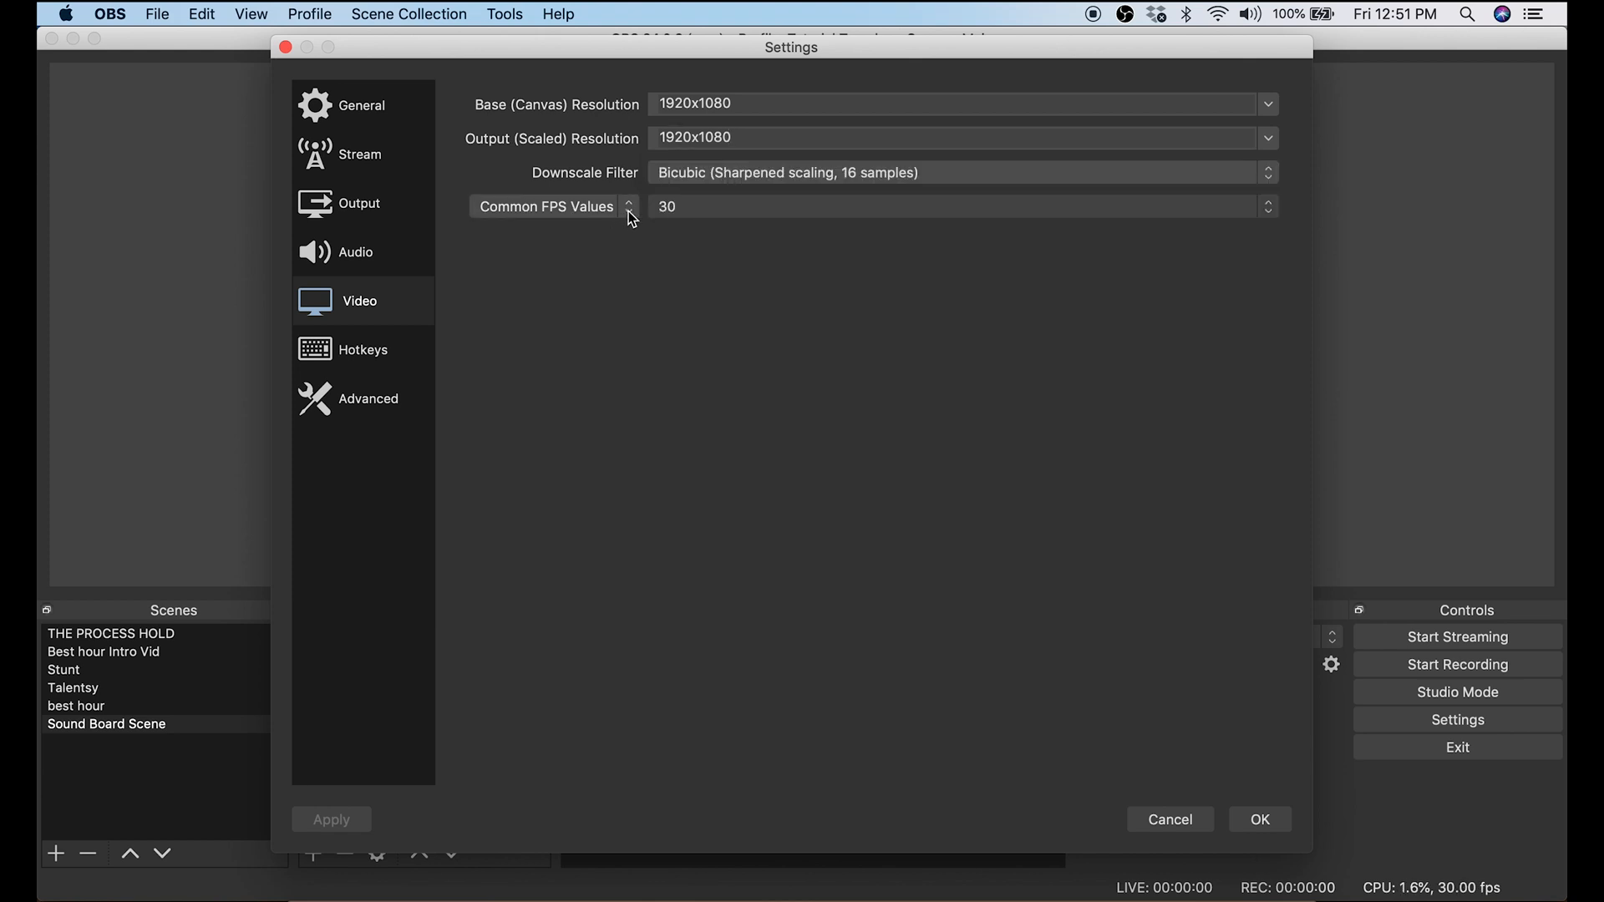
Step: Review the FPS value types and the common frame rate choices, then accept and close the settings
click(630, 208)
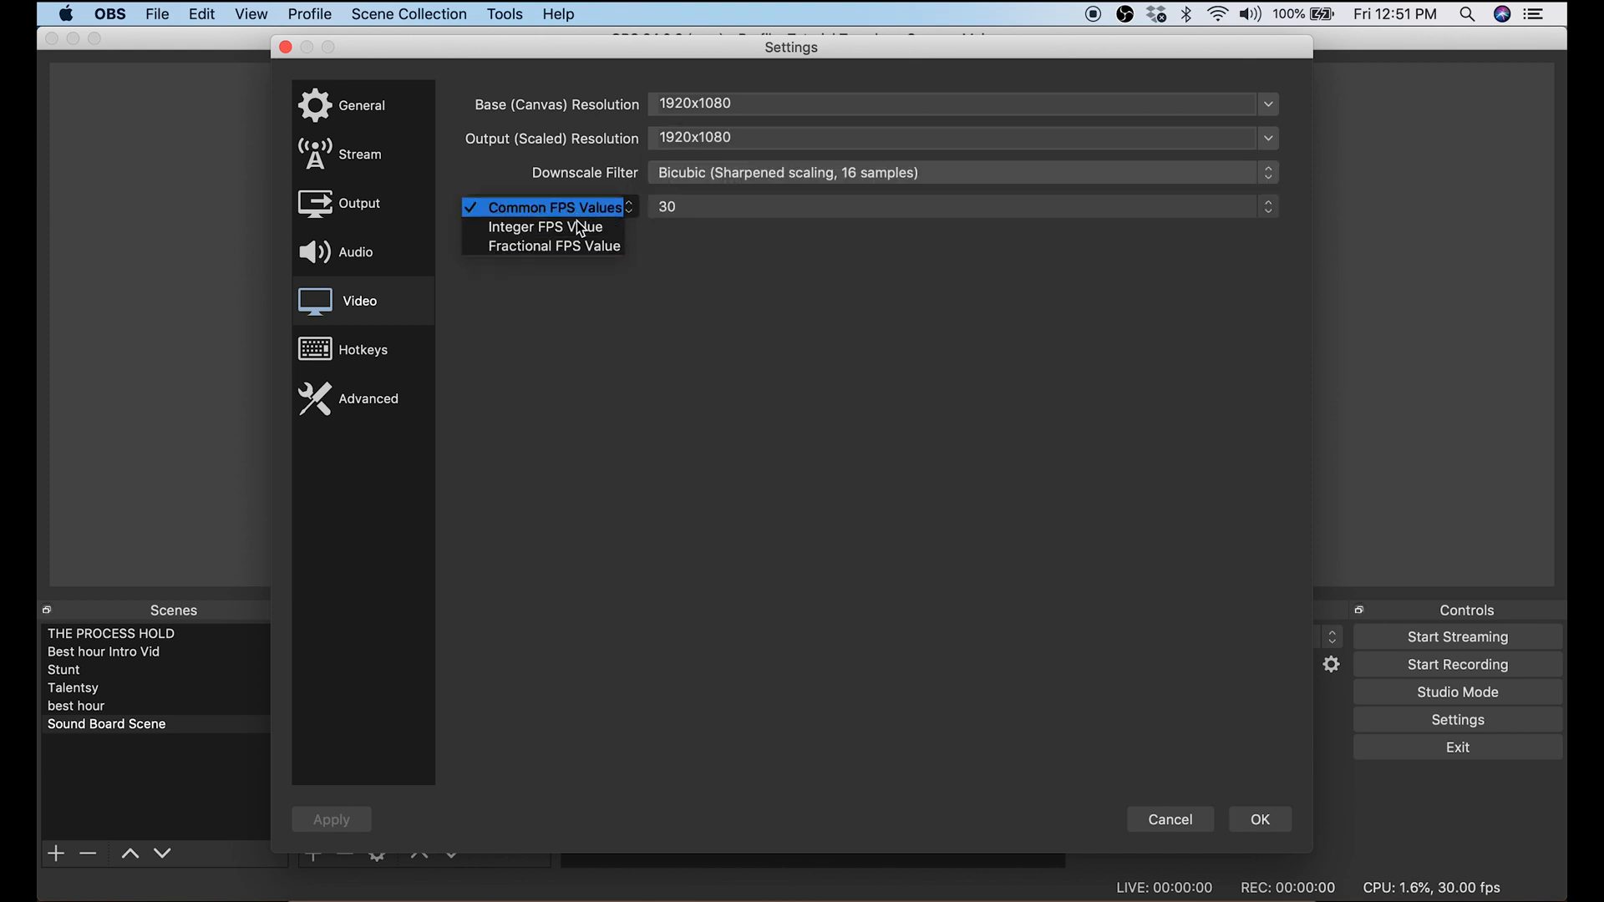
click(890, 287)
click(1270, 210)
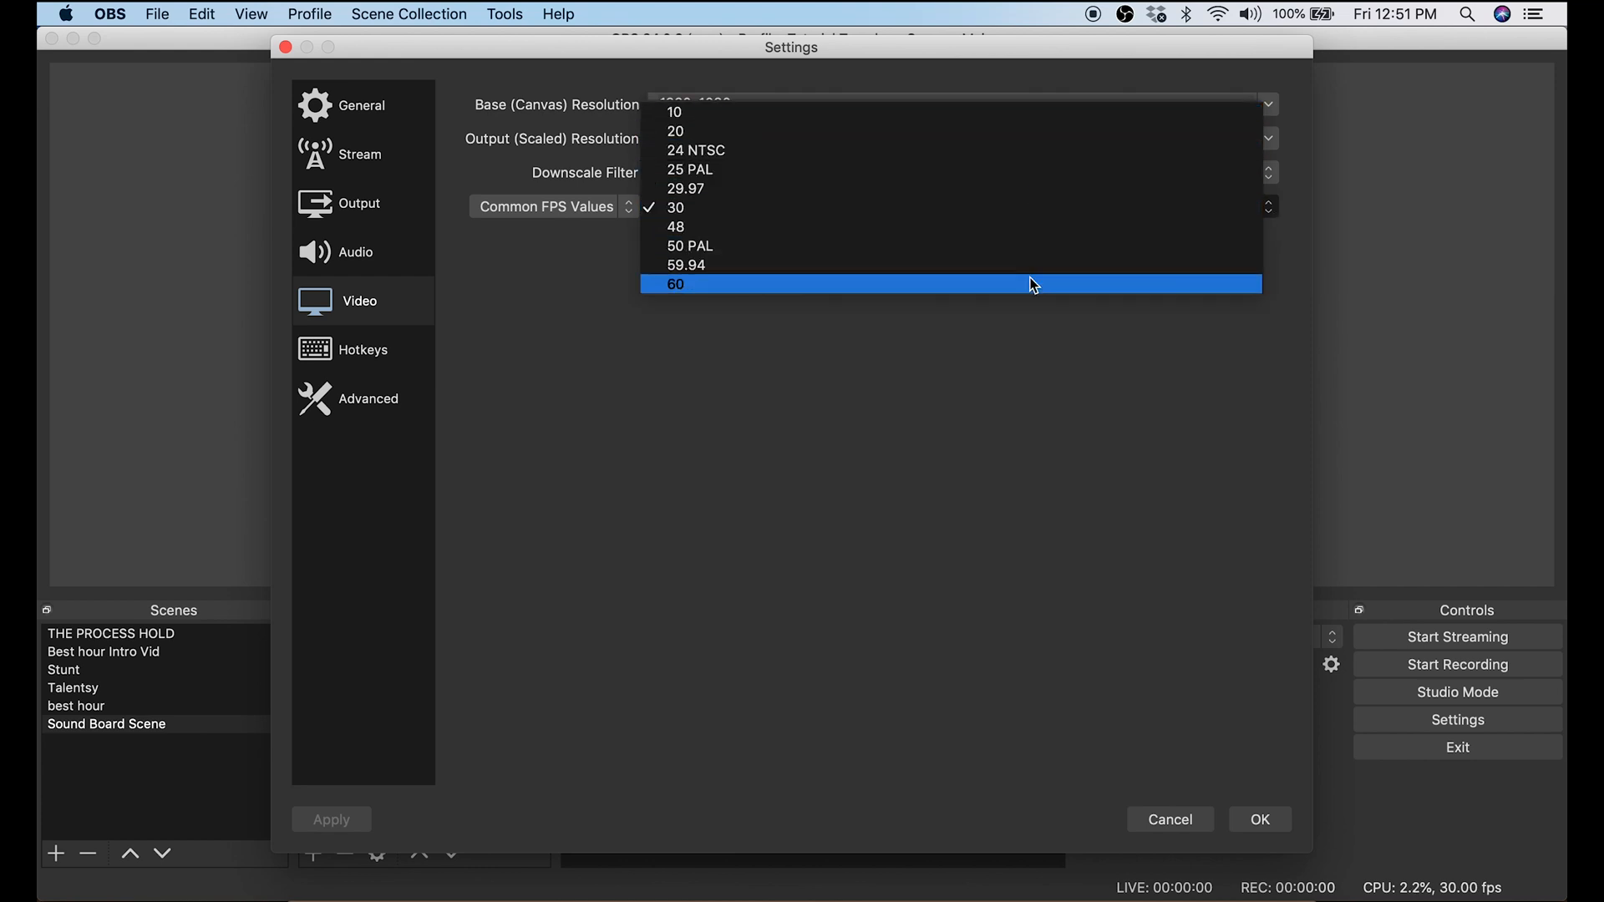
click(1057, 366)
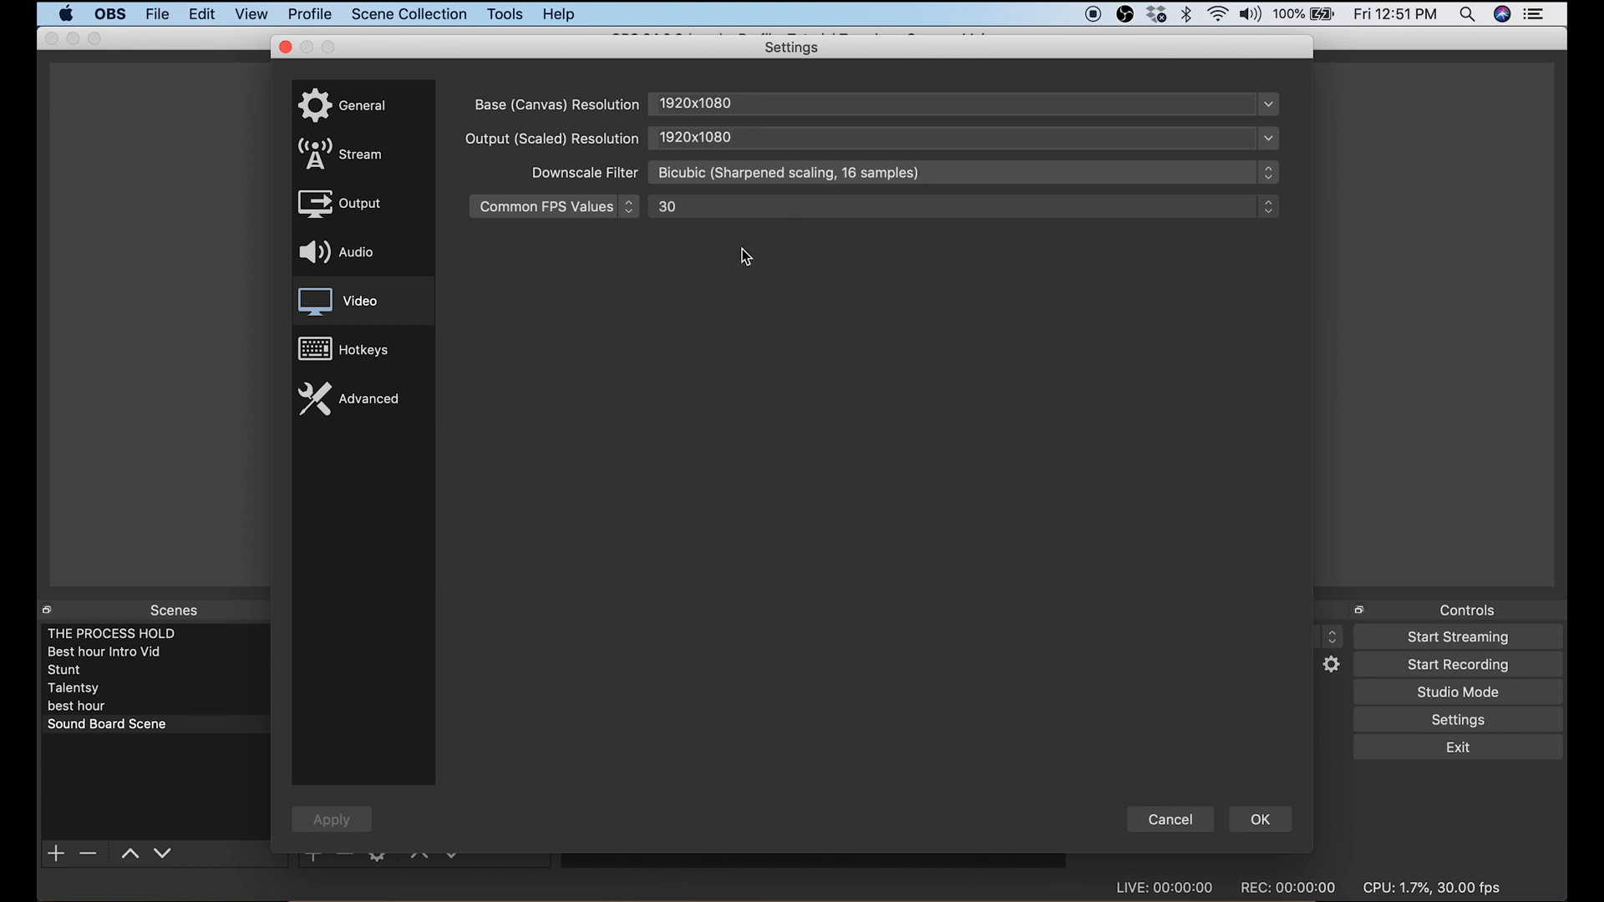
click(351, 303)
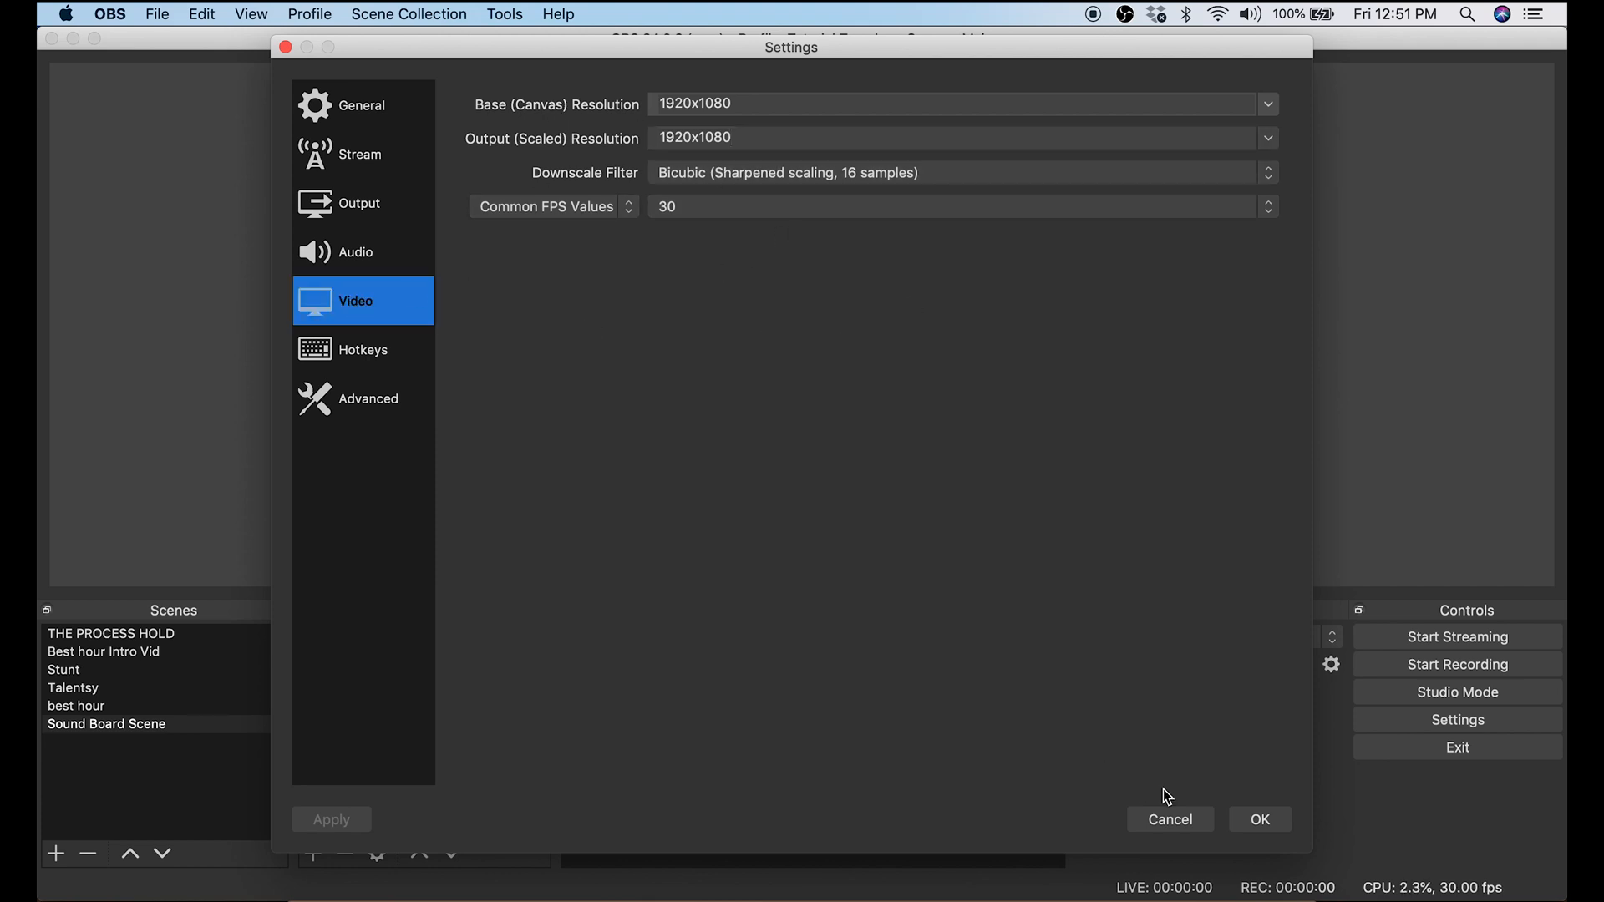
click(1253, 823)
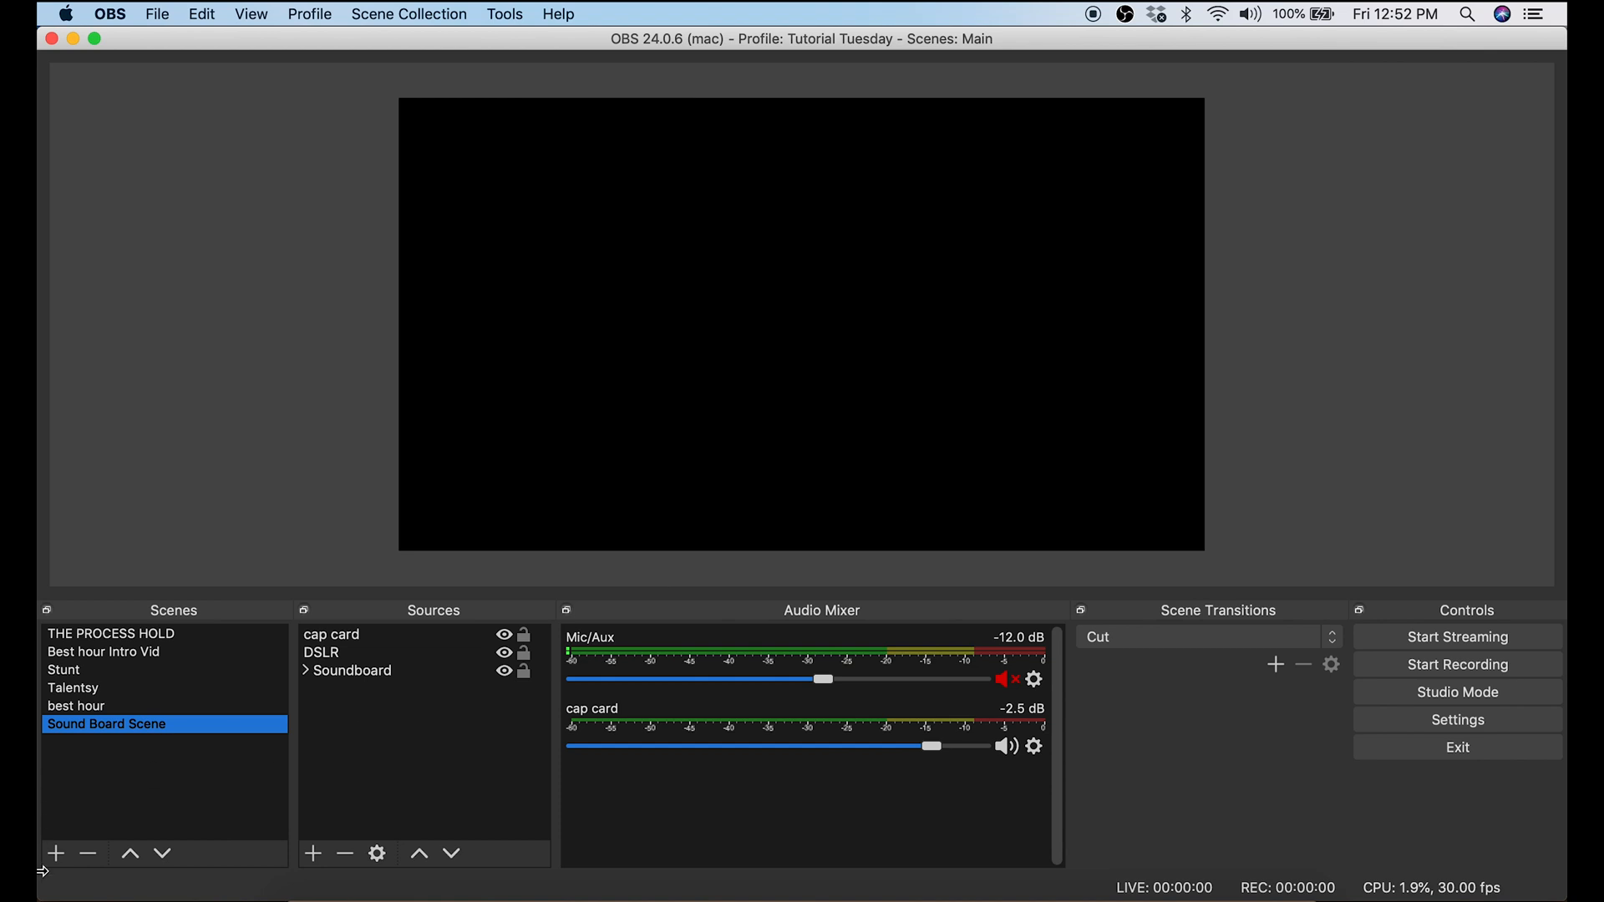
Step: Create a new scene named "Tutorial"
click(56, 861)
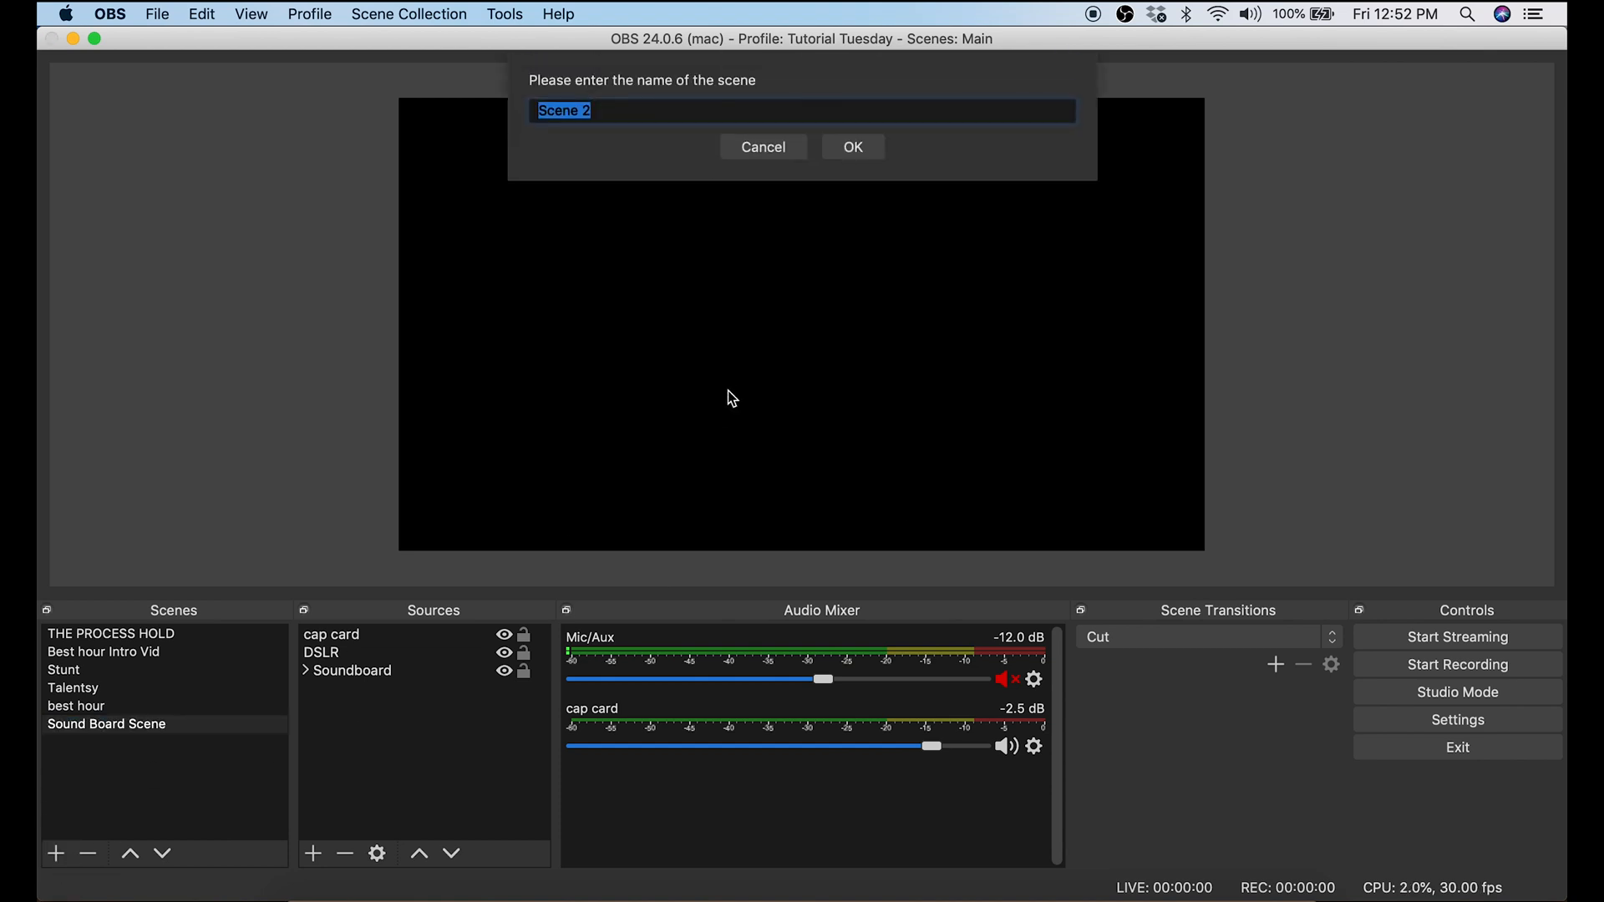
text(Tutor)
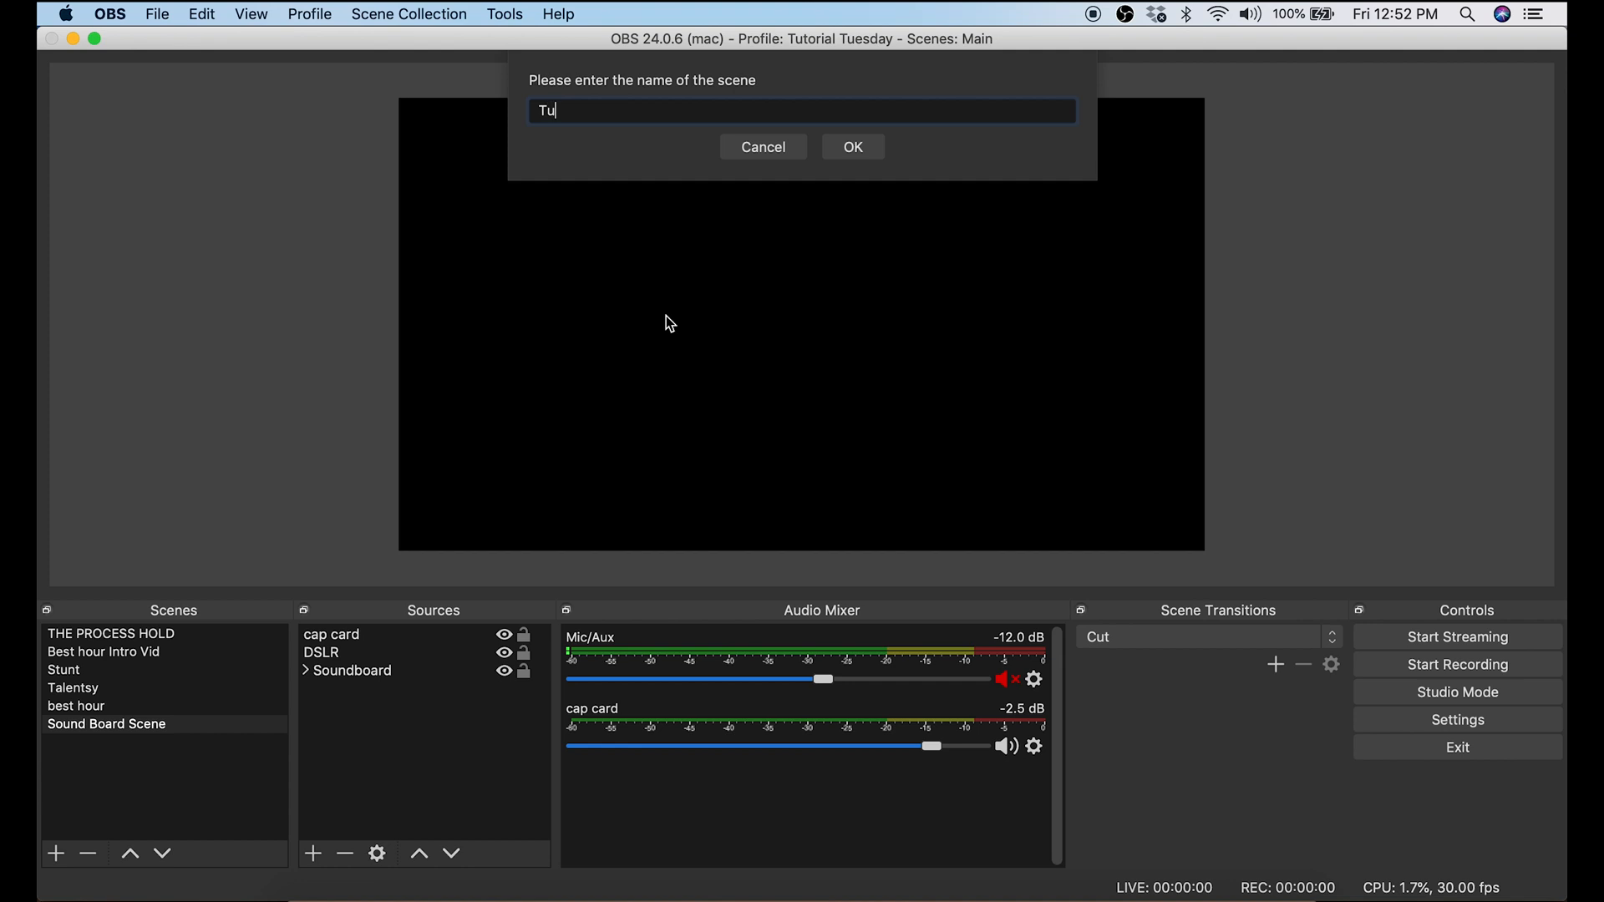
text(ial)
click(869, 153)
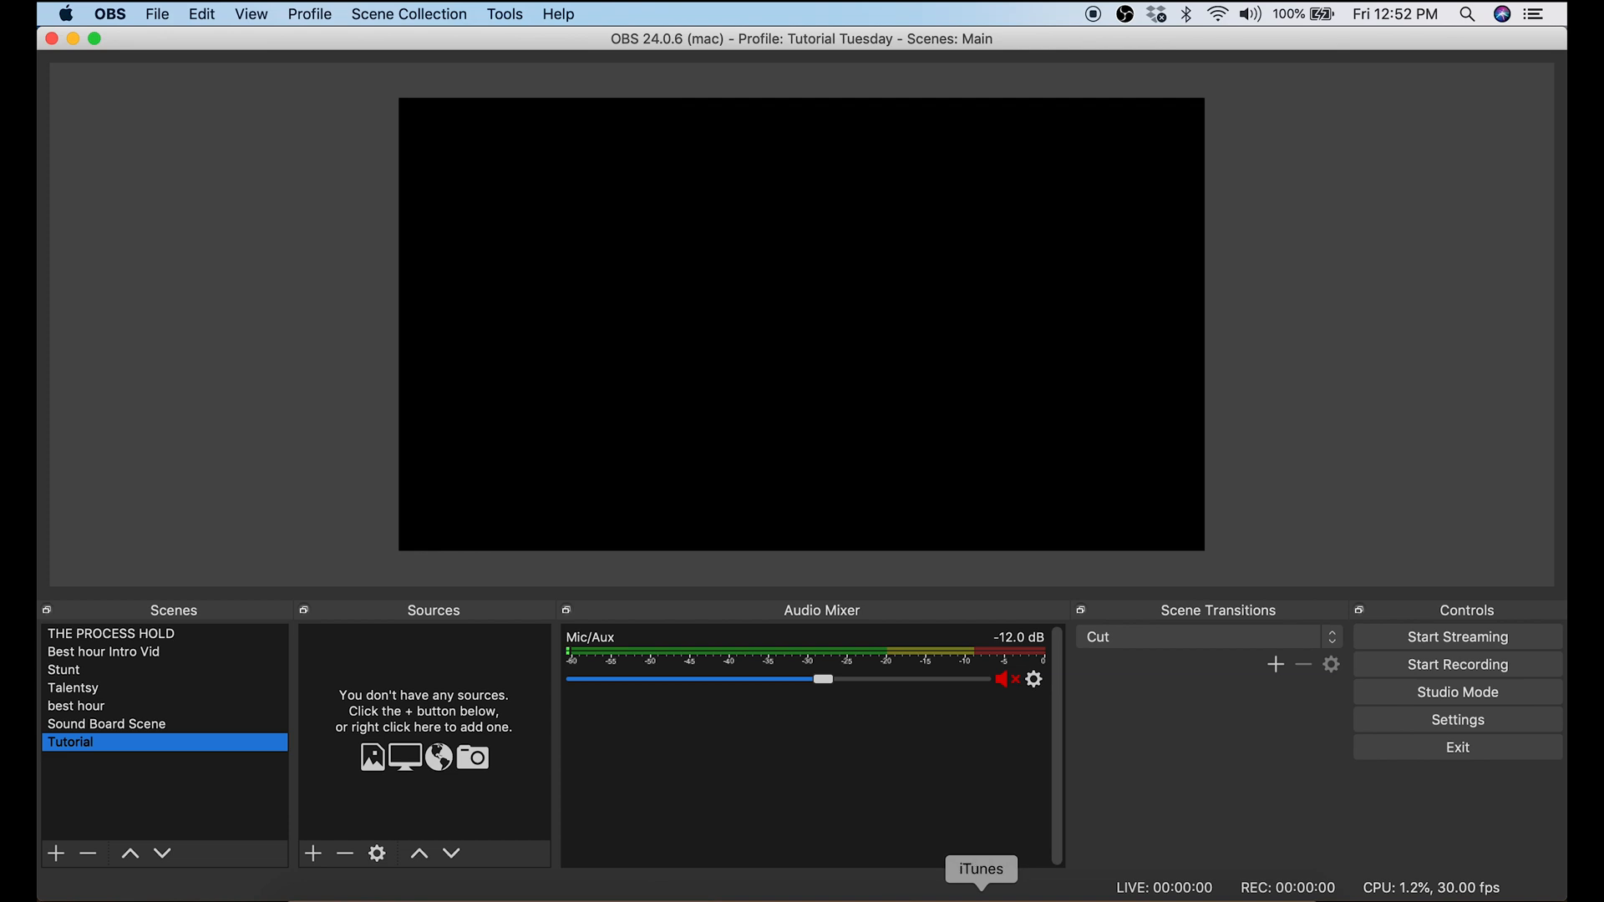
Step: Add a new Video Capture Device source named "Camera" to the Tutorial scene
click(313, 857)
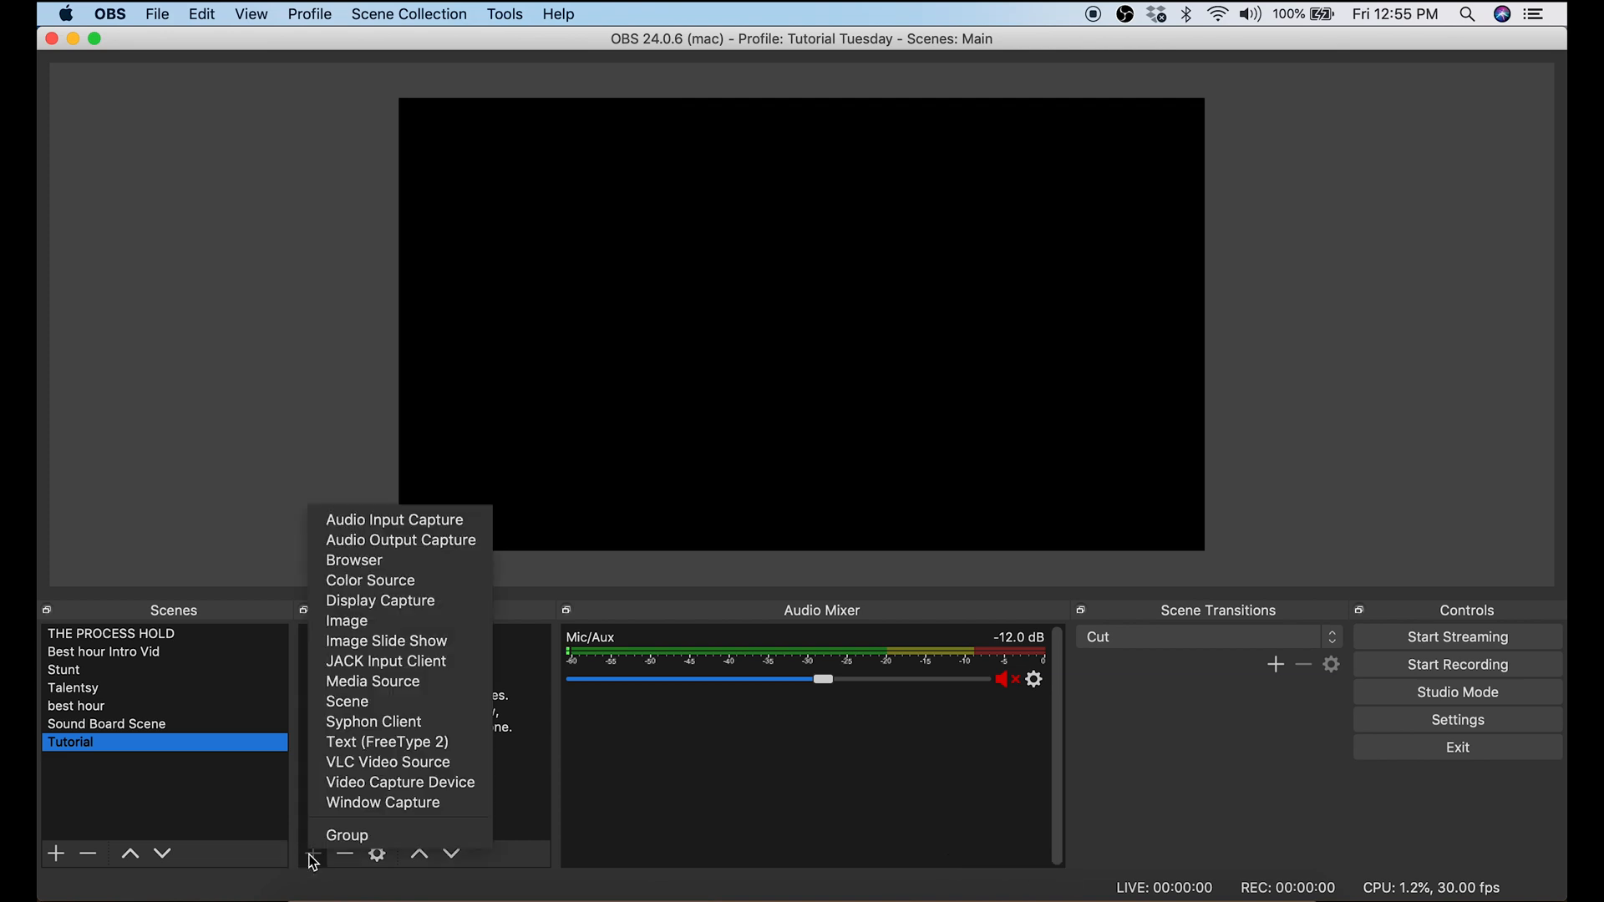
click(365, 786)
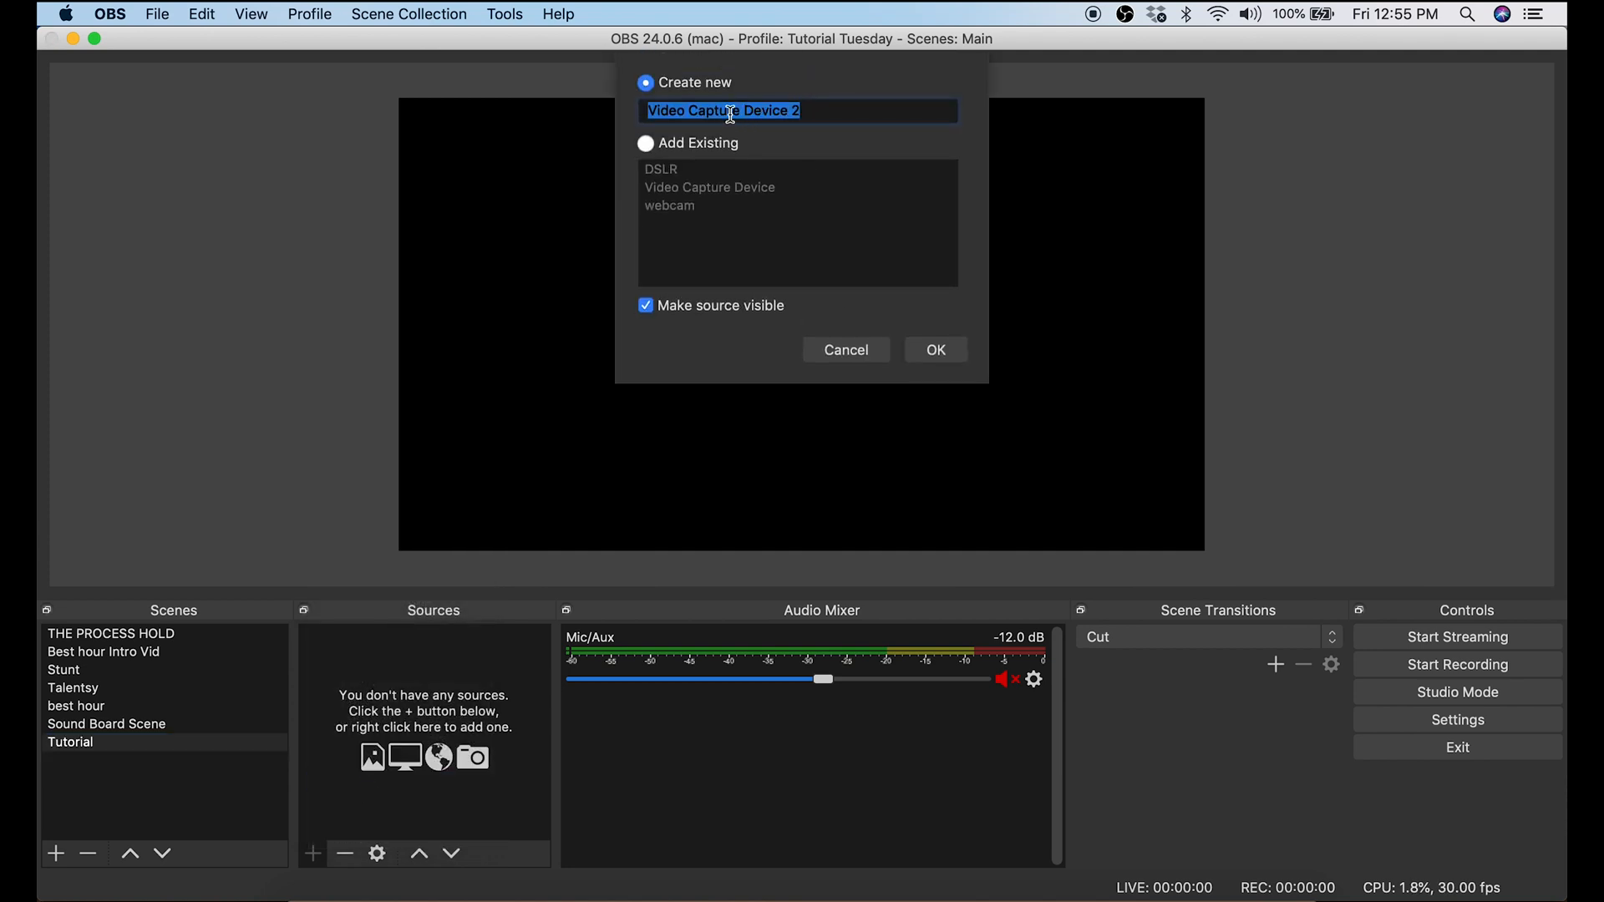
text(ca)
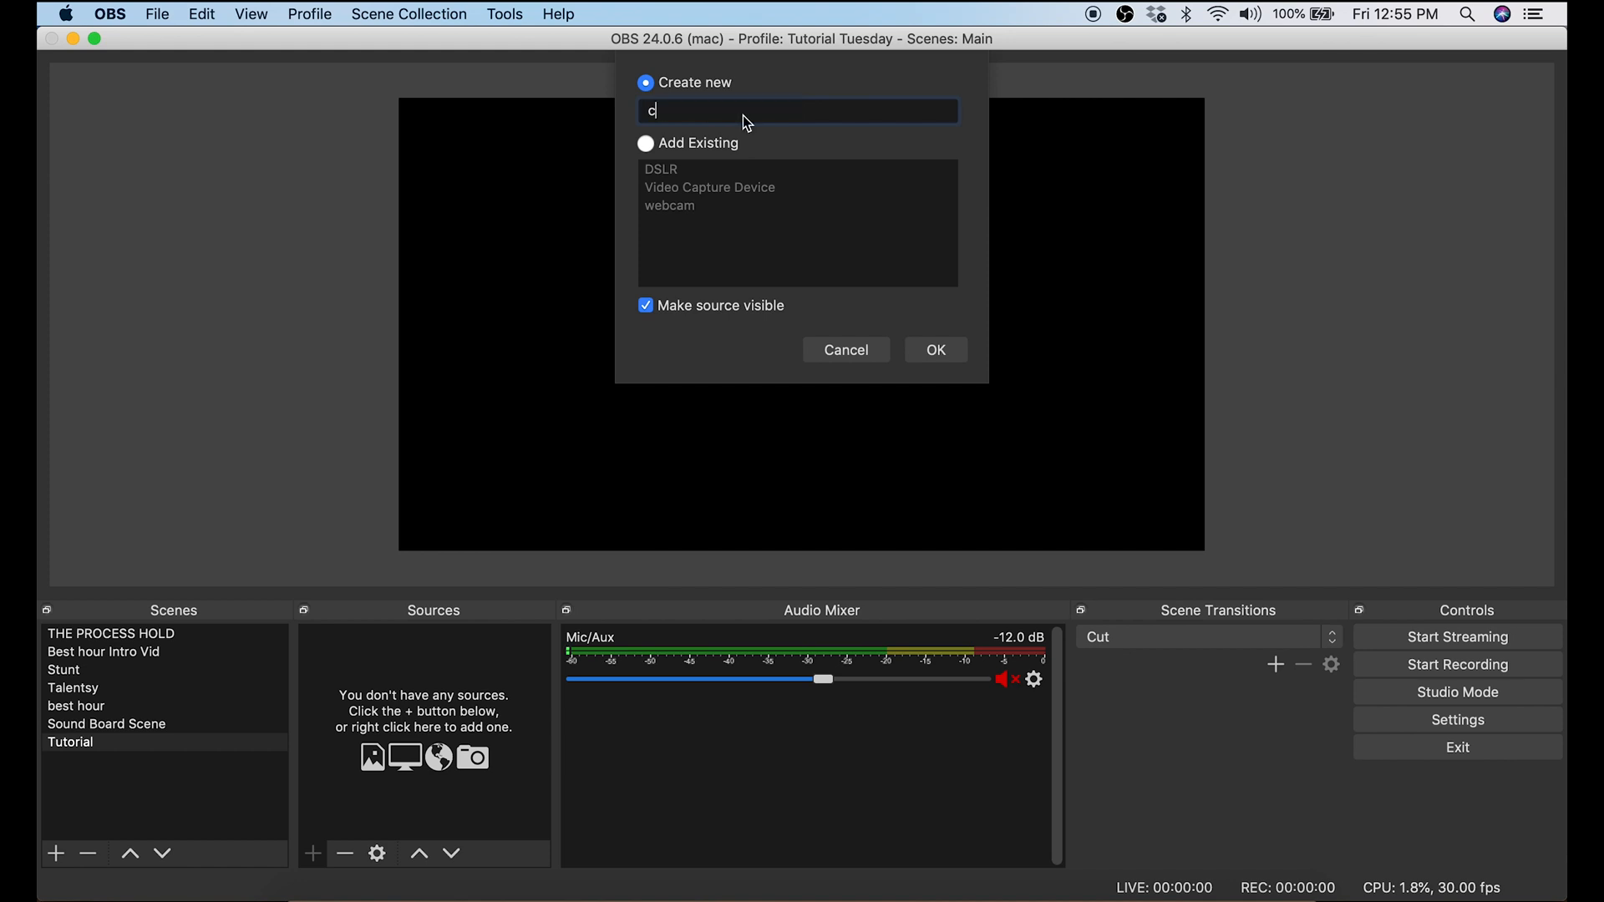
text(mera)
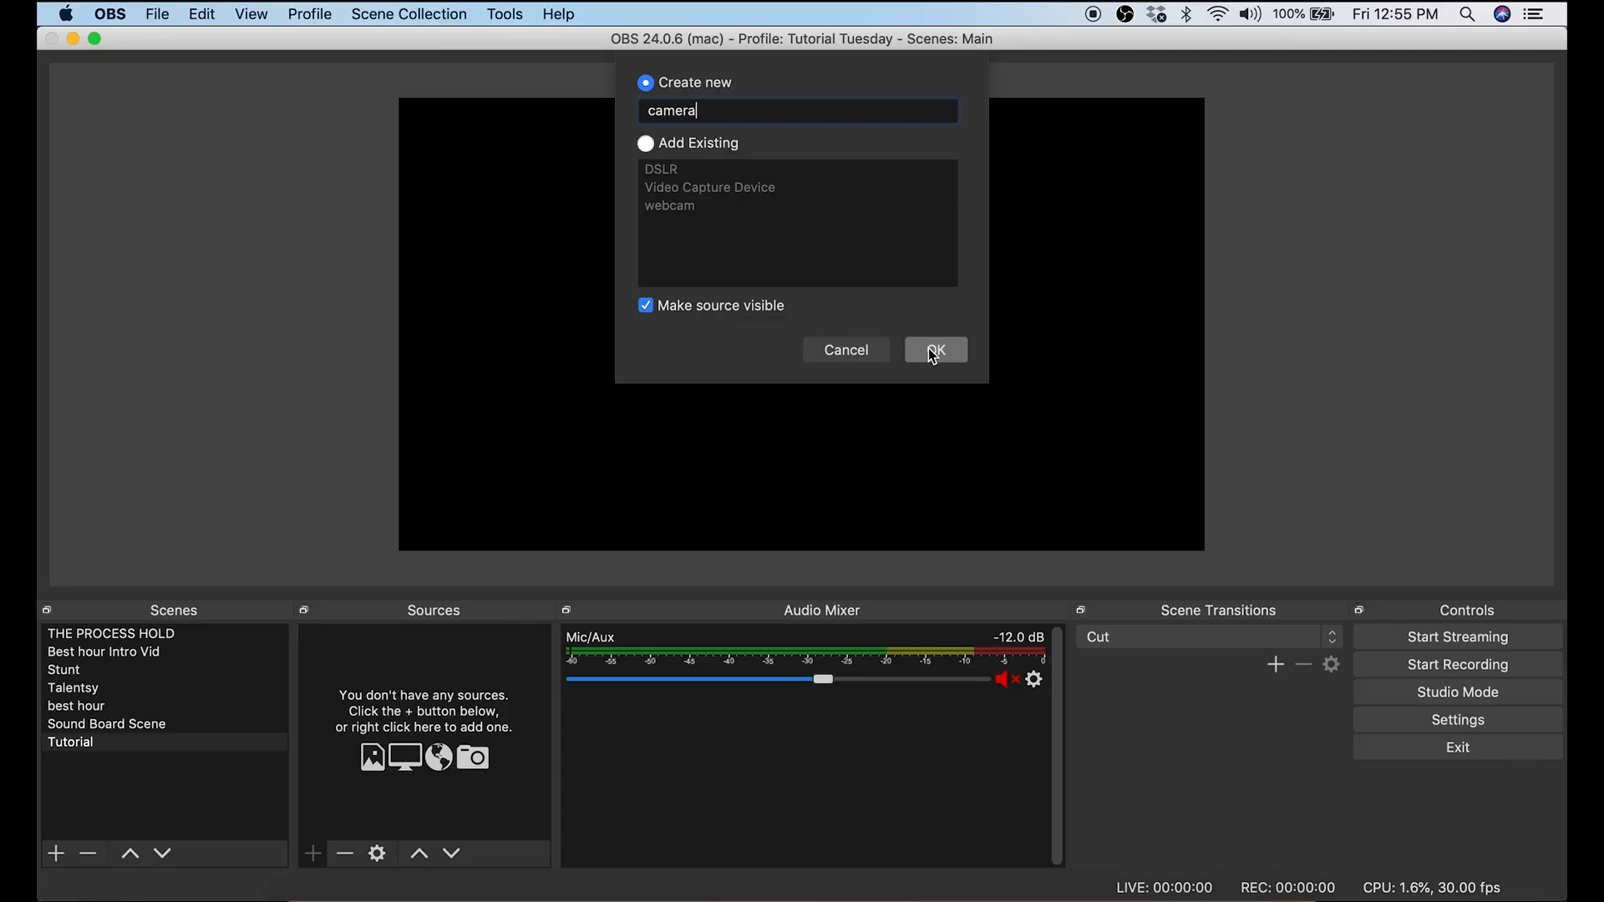
click(934, 354)
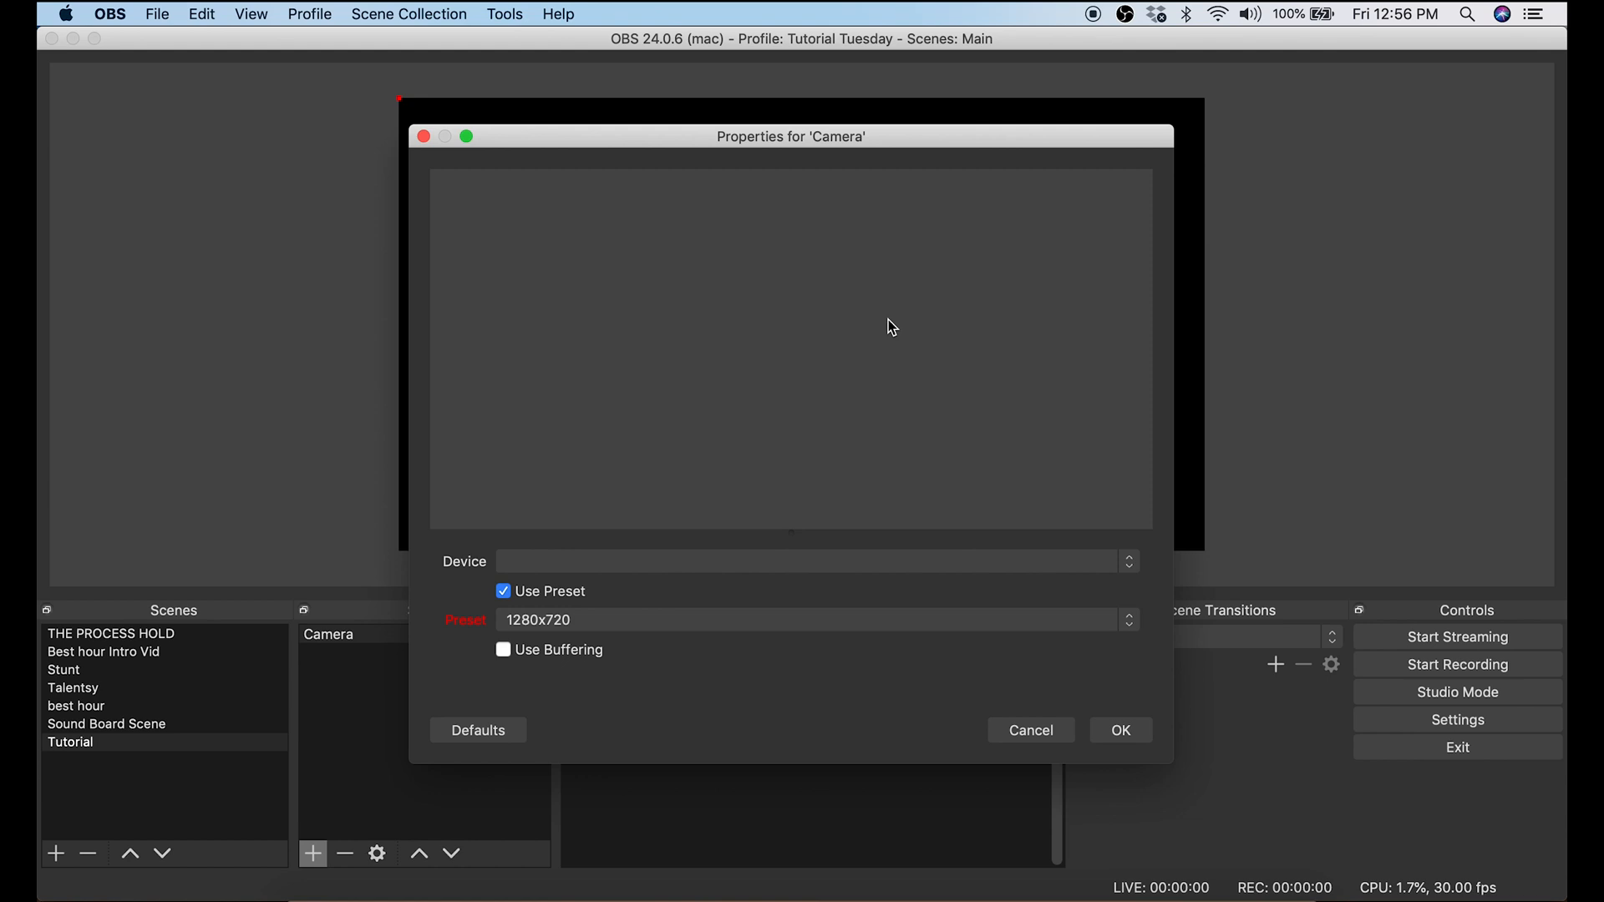
Step: Set the Camera source's device to Cam Link and its preset to High, and confirm the properties
click(777, 563)
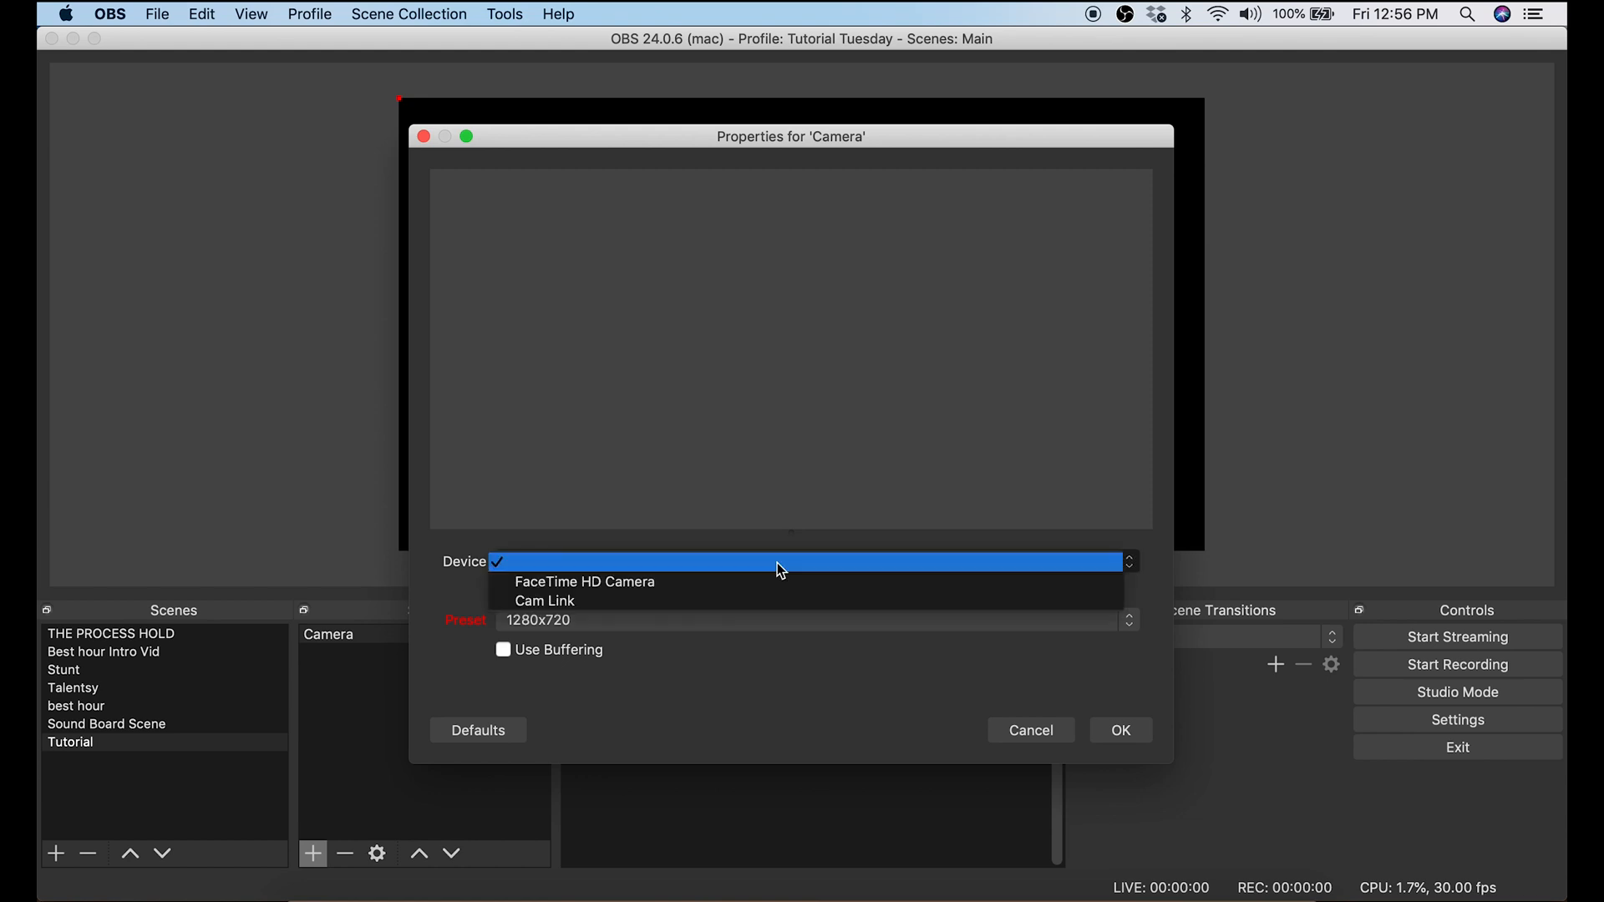
click(754, 601)
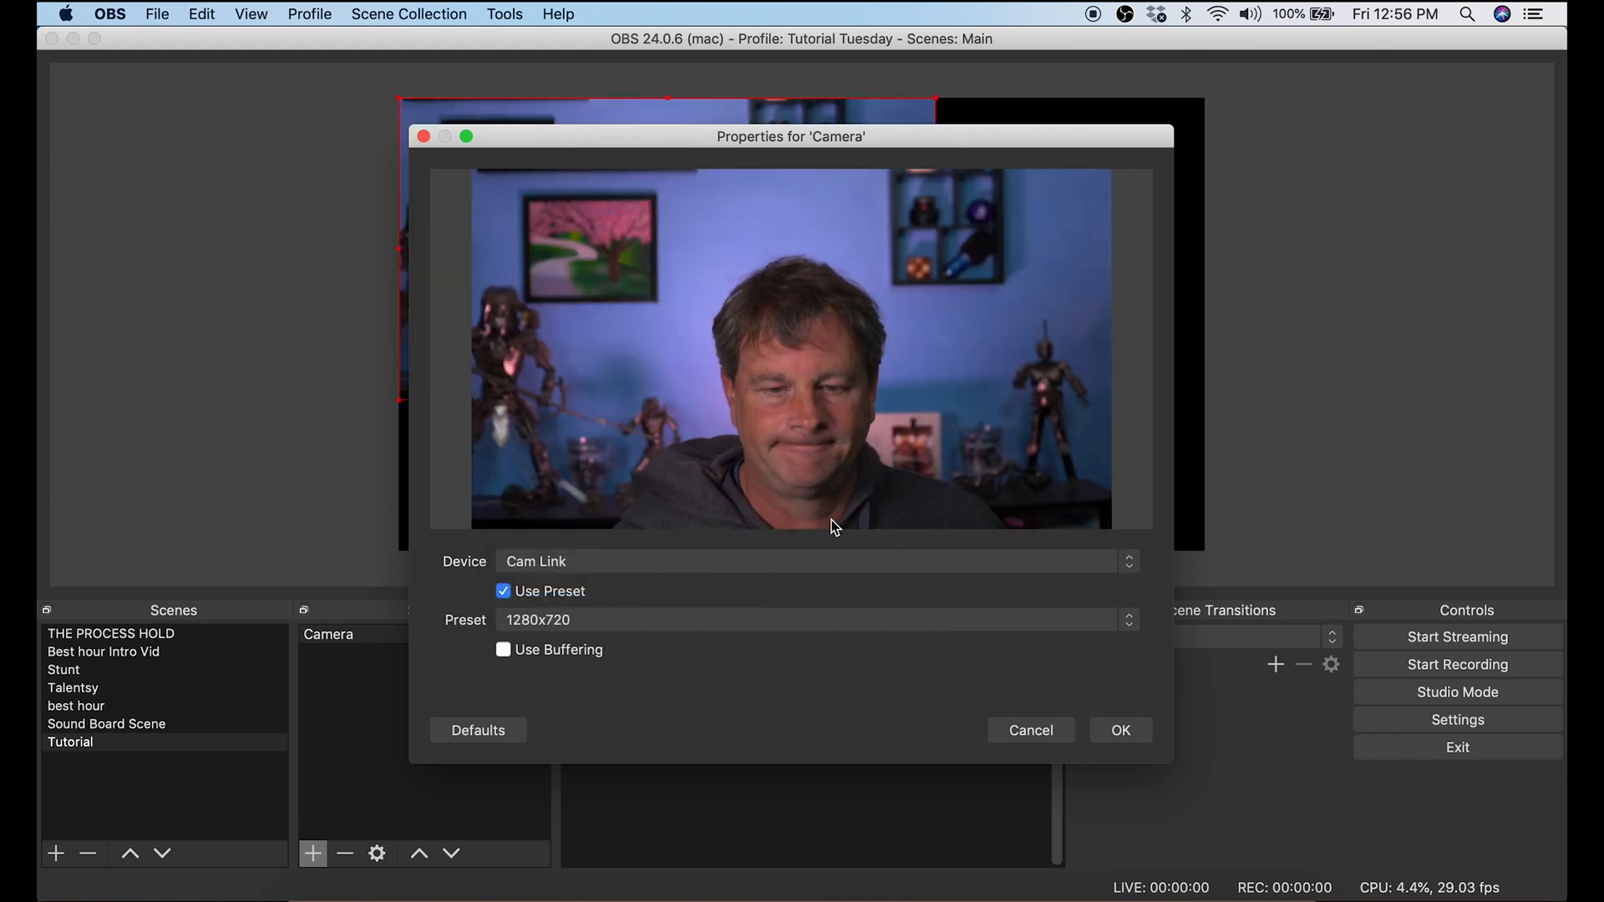
click(759, 620)
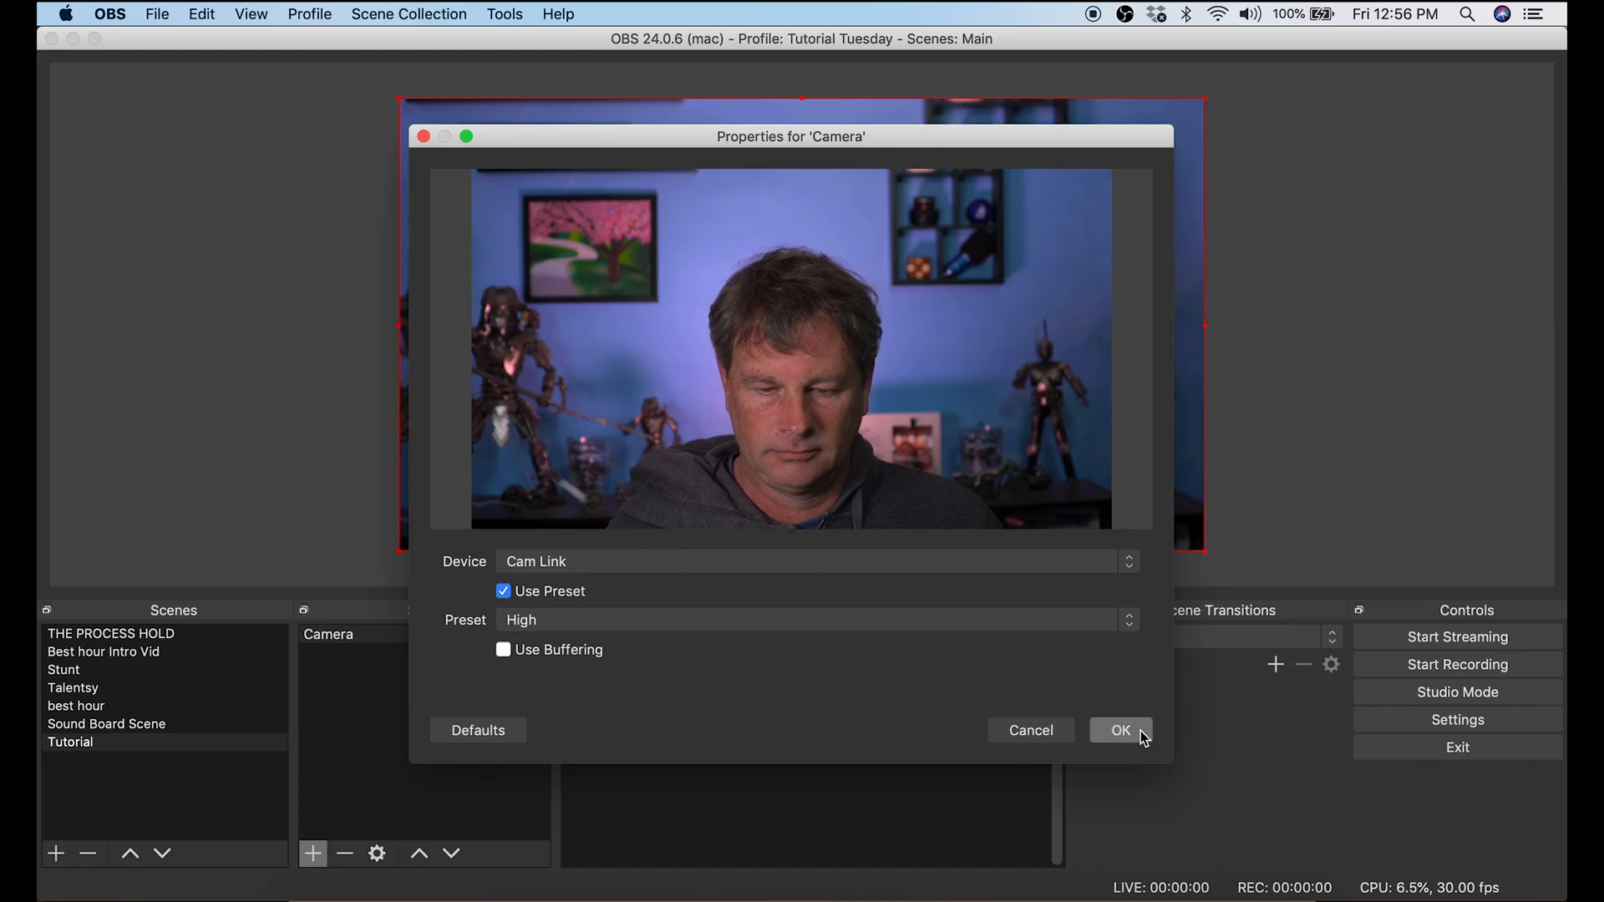
click(1145, 739)
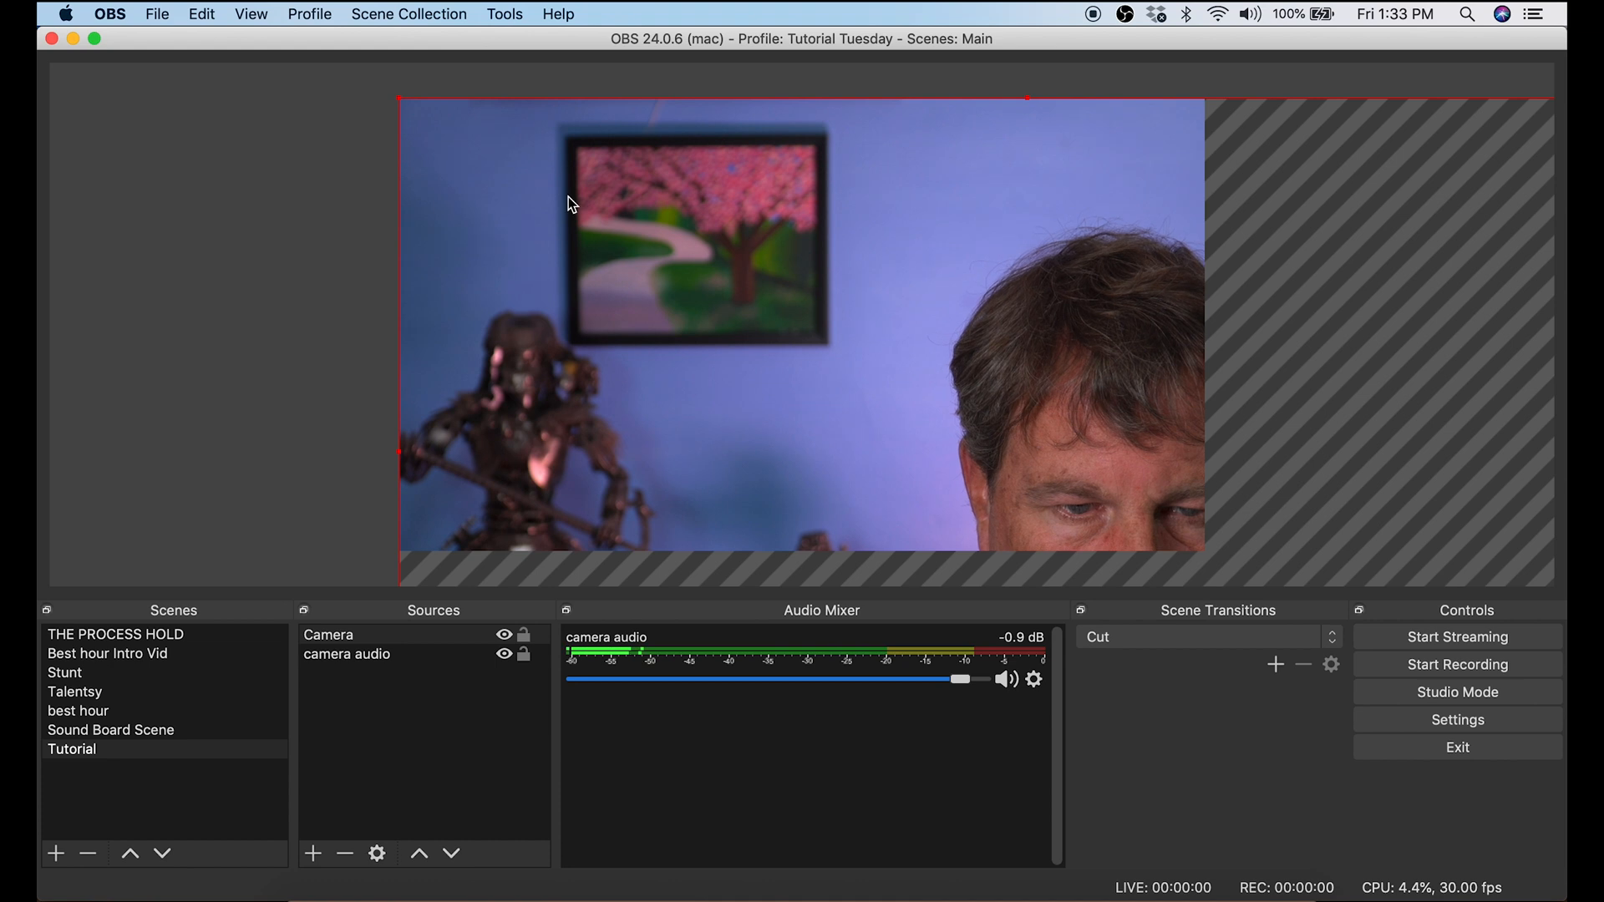
Step: Resize the Camera source from its corners so that the picture fills the whole canvas
click(403, 107)
mouse_move(402, 107)
mouse_down()
mouse_move(1141, 561)
mouse_move(710, 297)
mouse_move(644, 205)
mouse_move(454, 104)
mouse_move(415, 123)
mouse_move(406, 107)
mouse_up()
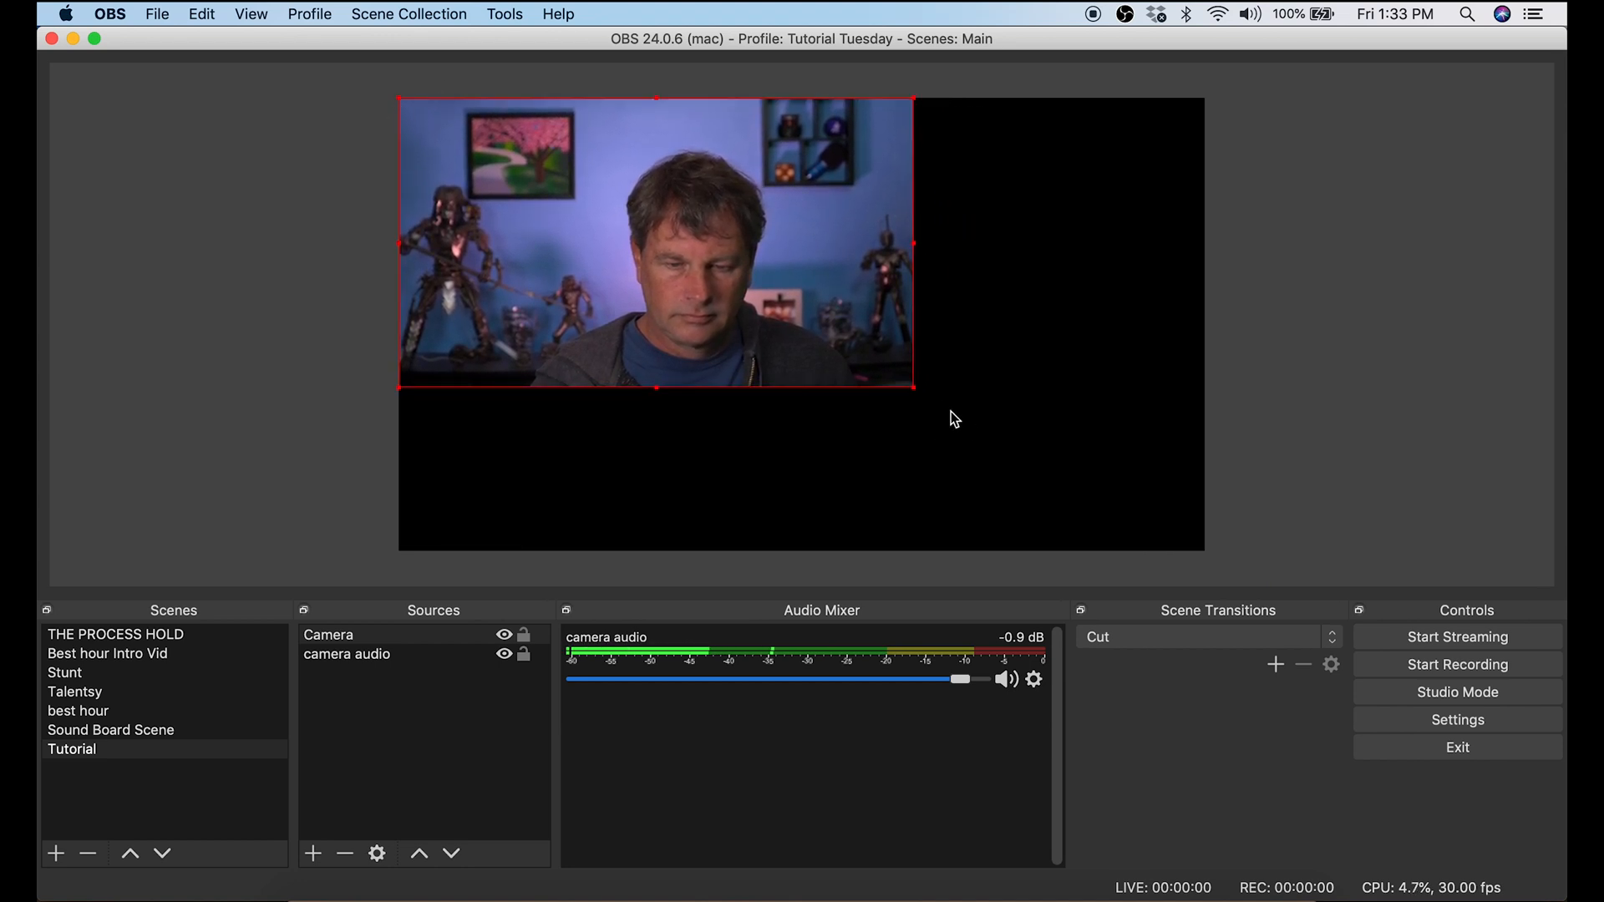
drag(912, 389, 1199, 557)
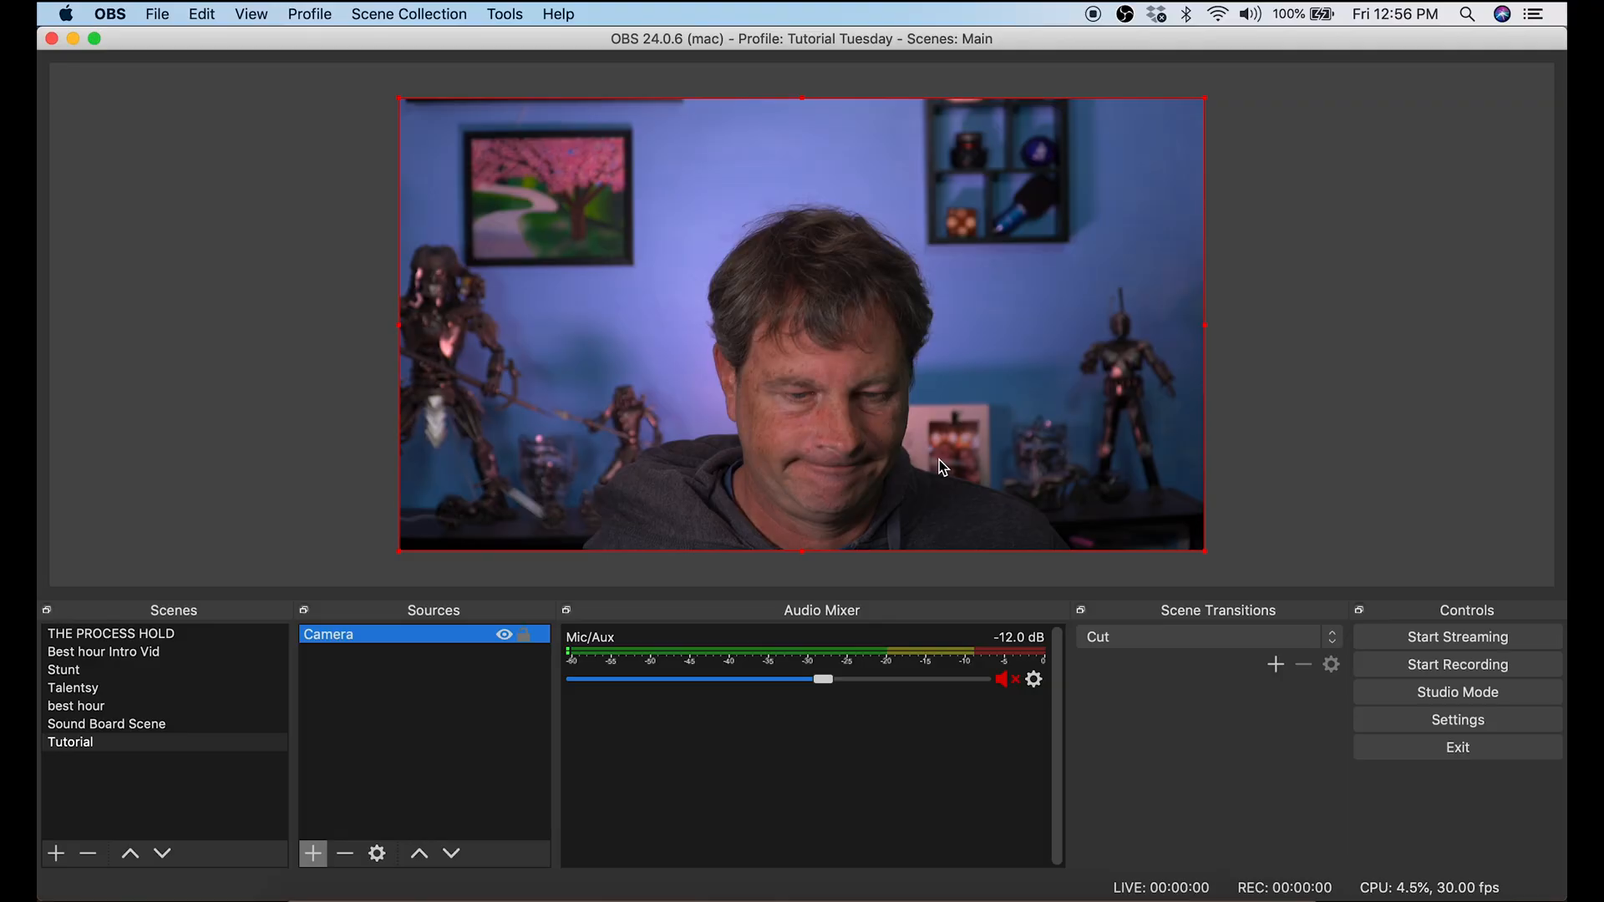
Step: Add a new Audio Input Capture source named "camera audio" to the Tutorial scene
click(313, 854)
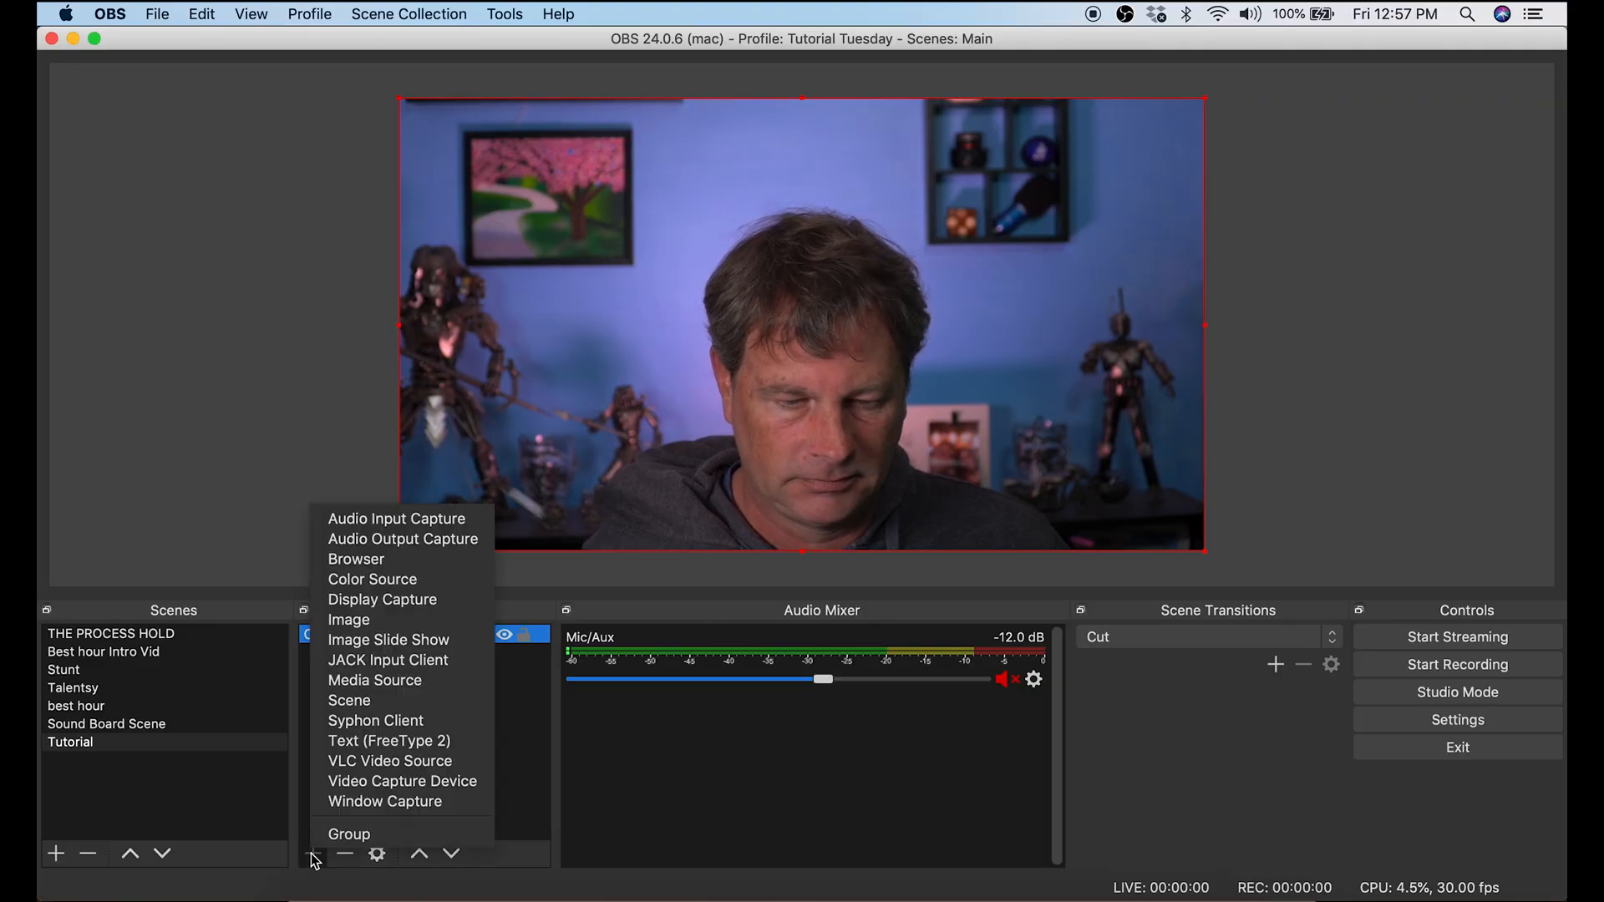
click(398, 520)
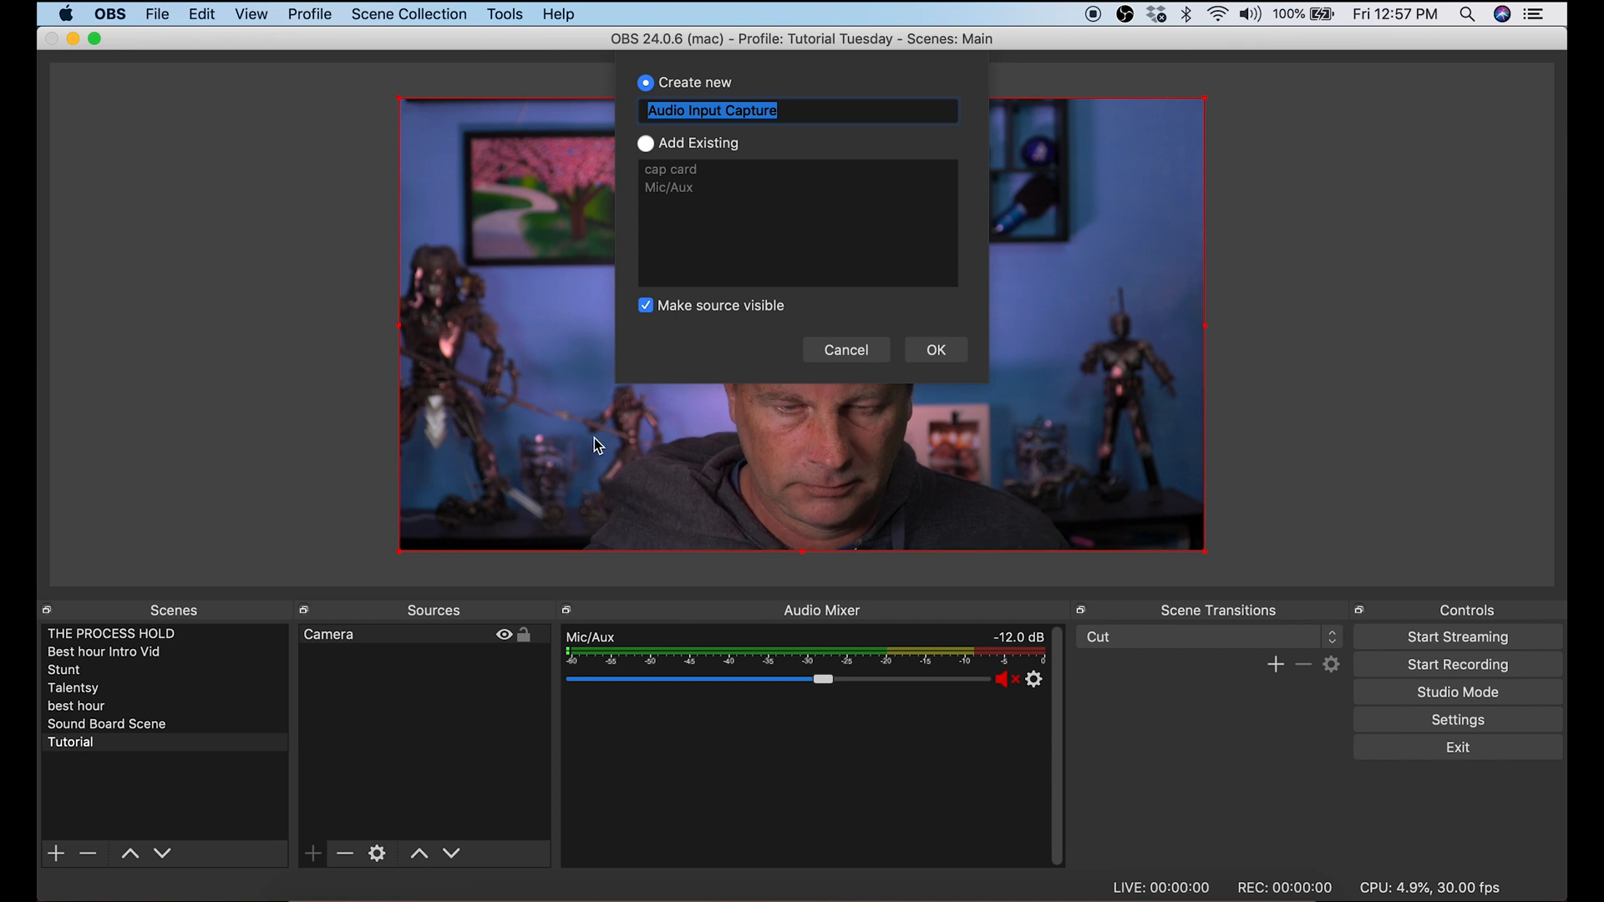
text(camera )
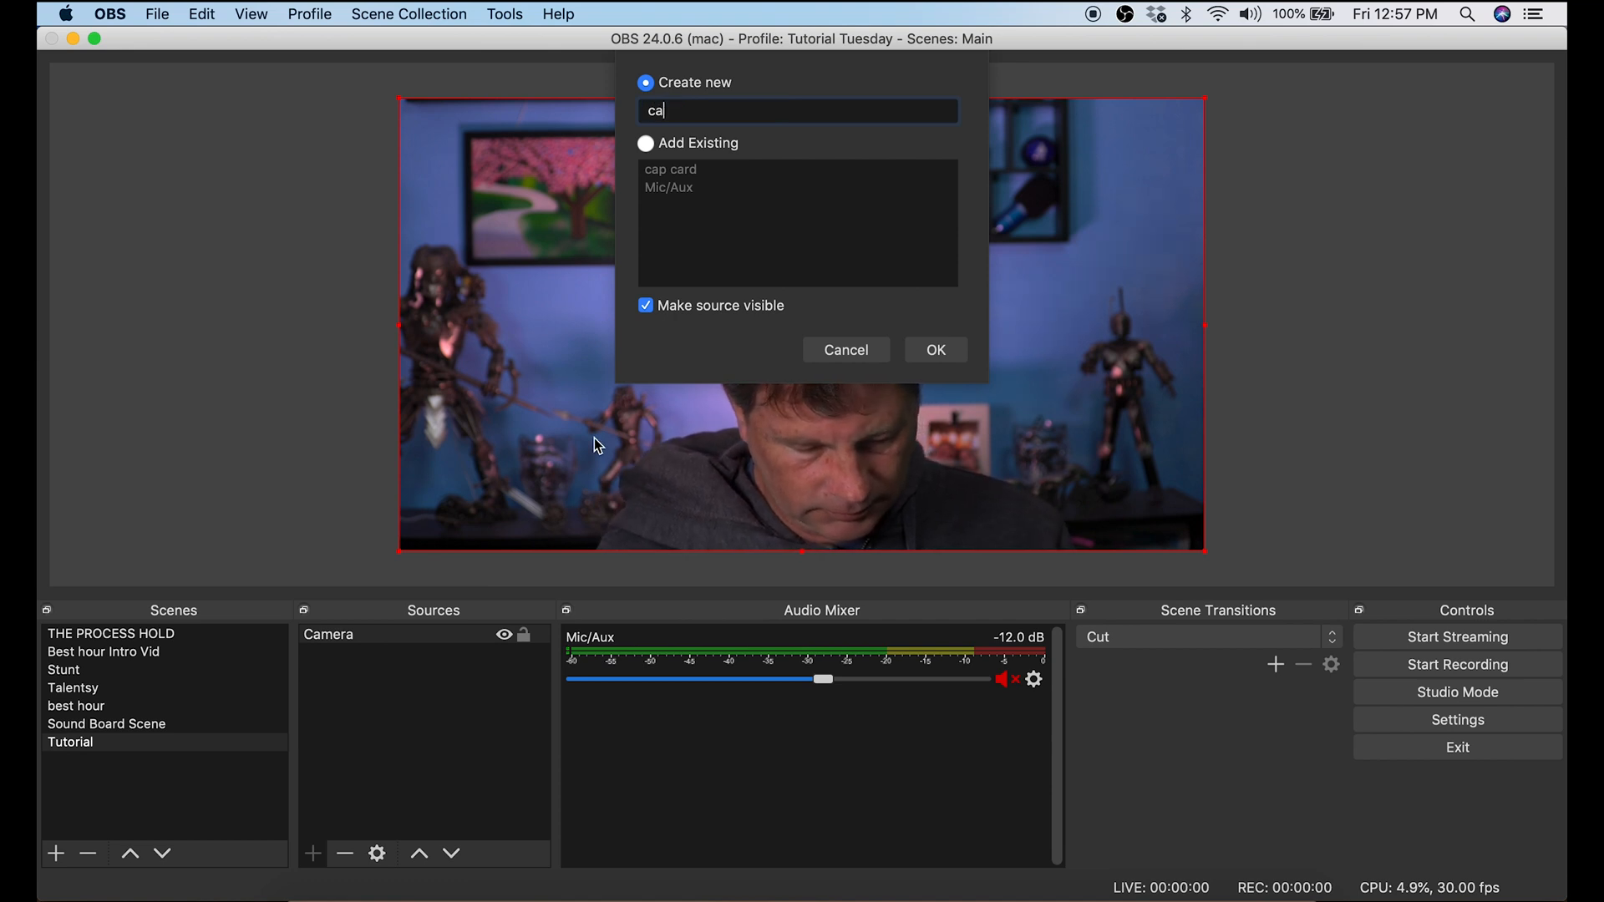
text(audio)
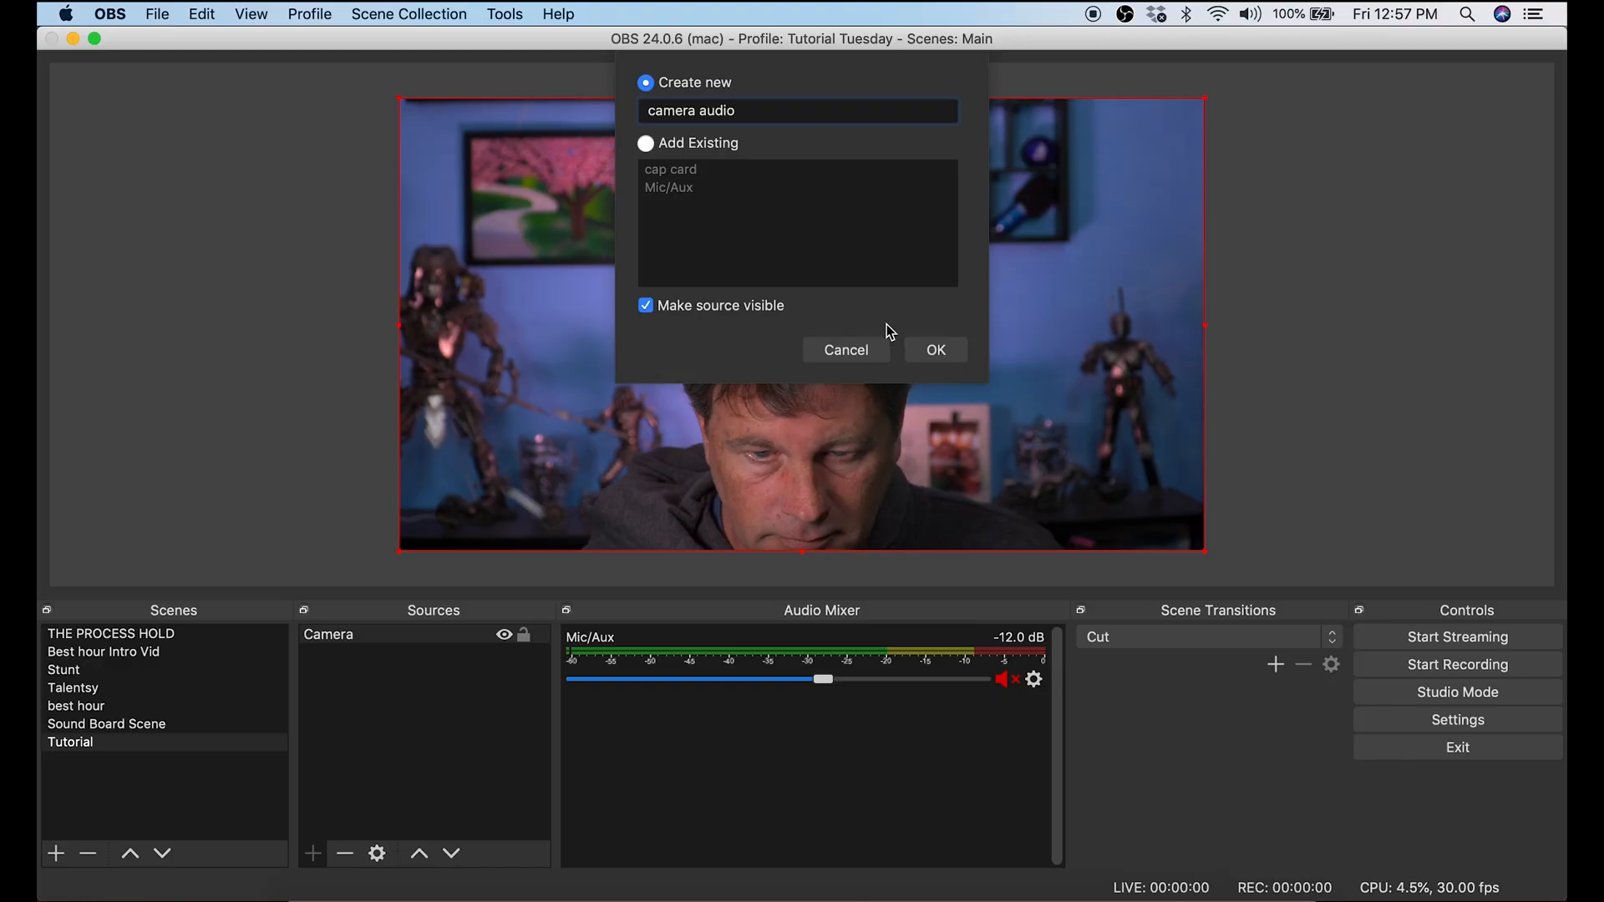
click(927, 352)
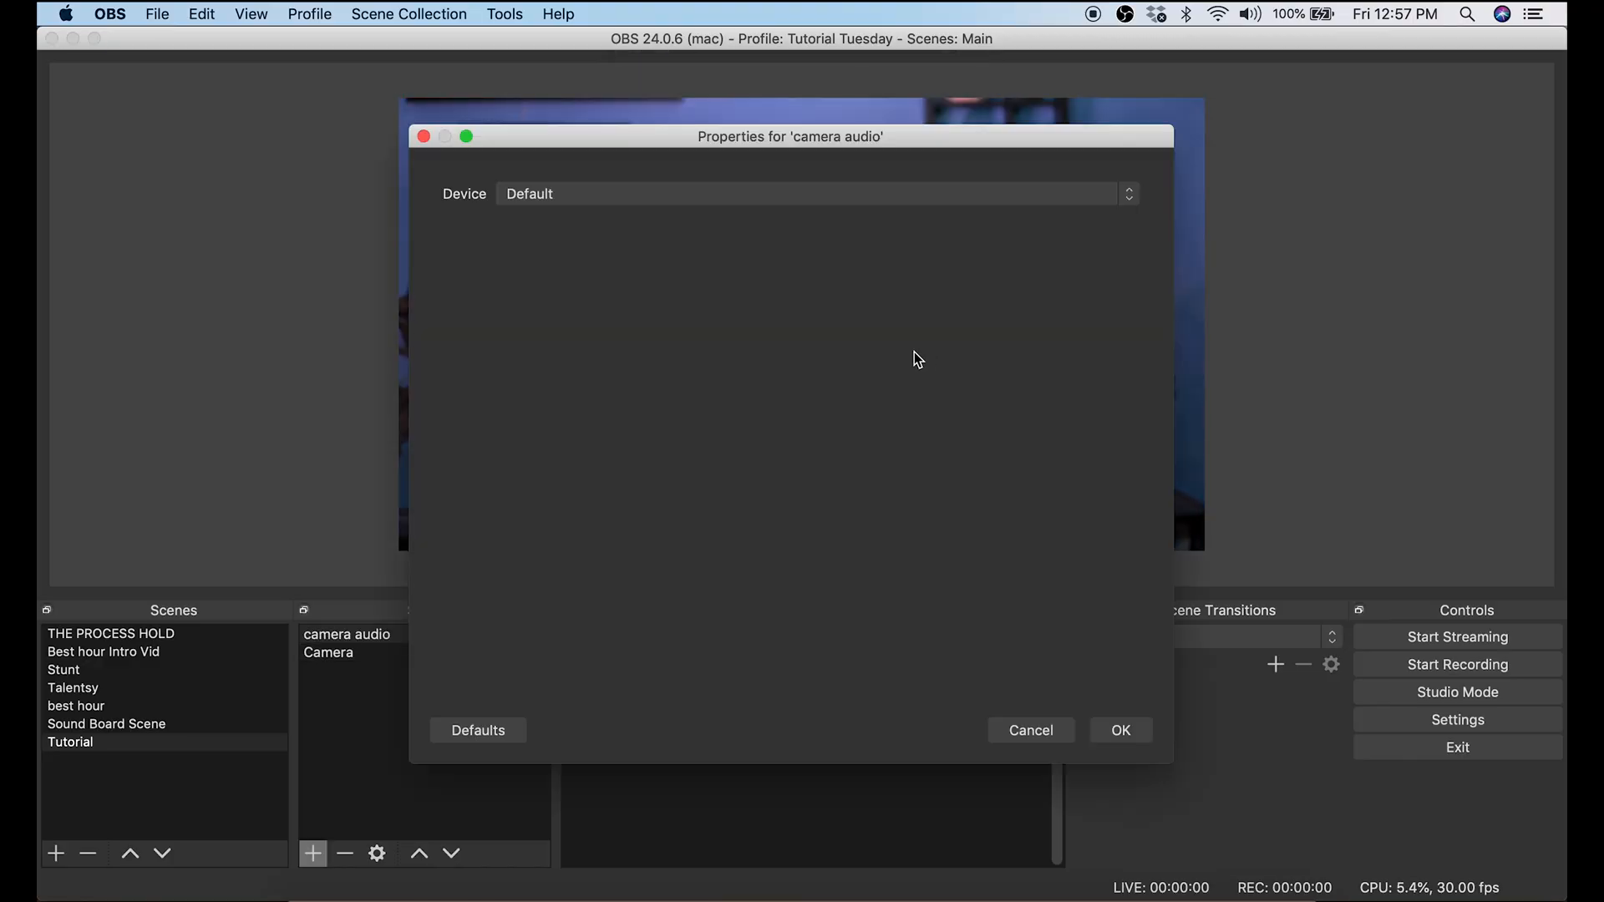
Step: Set the camera audio source's device to Cam Link and confirm the properties
click(699, 193)
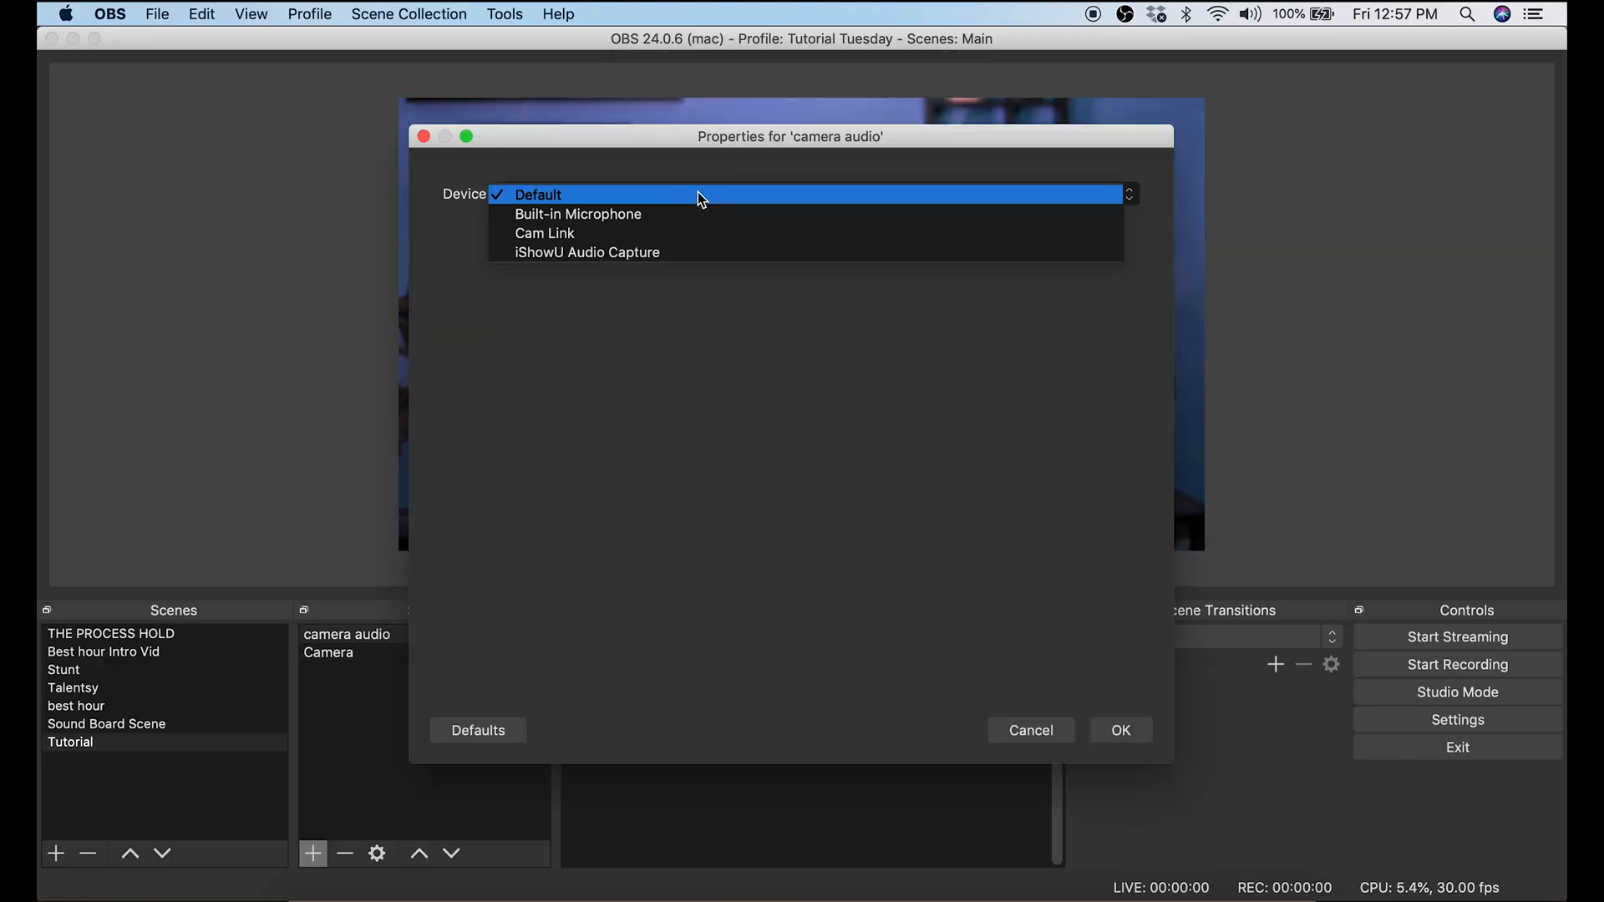
click(666, 239)
click(1105, 731)
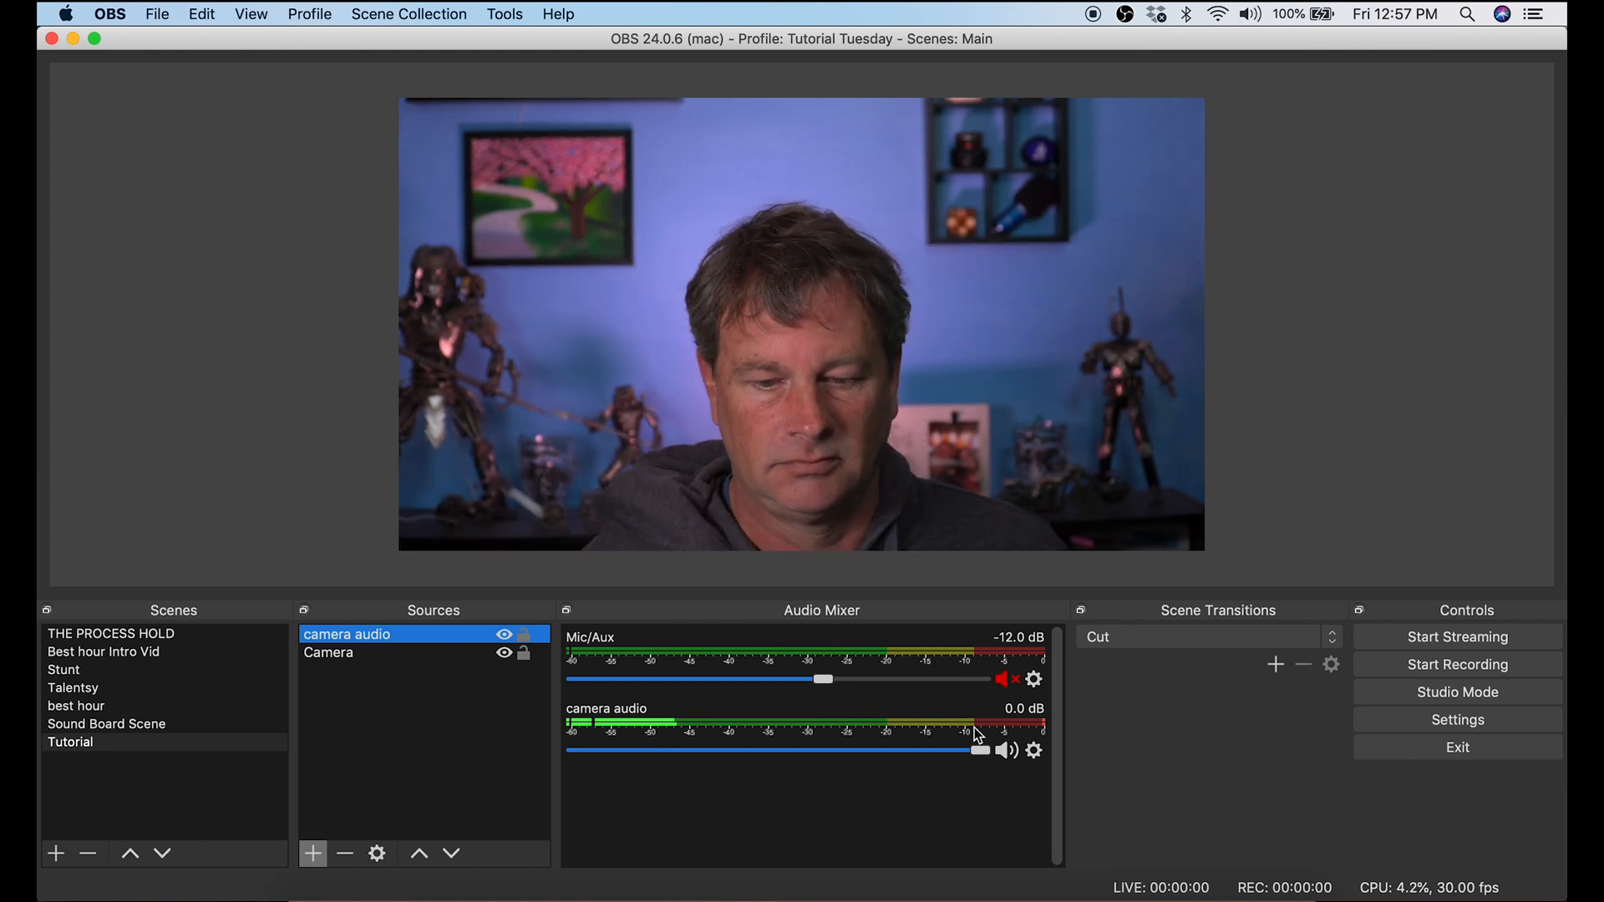
Step: Lower the camera audio volume to -0.9 dB and set its audio monitoring to Monitor and Output in the Advanced Audio Properties
mouse_move(976, 750)
mouse_down()
mouse_move(744, 758)
mouse_move(934, 773)
mouse_move(960, 759)
mouse_up()
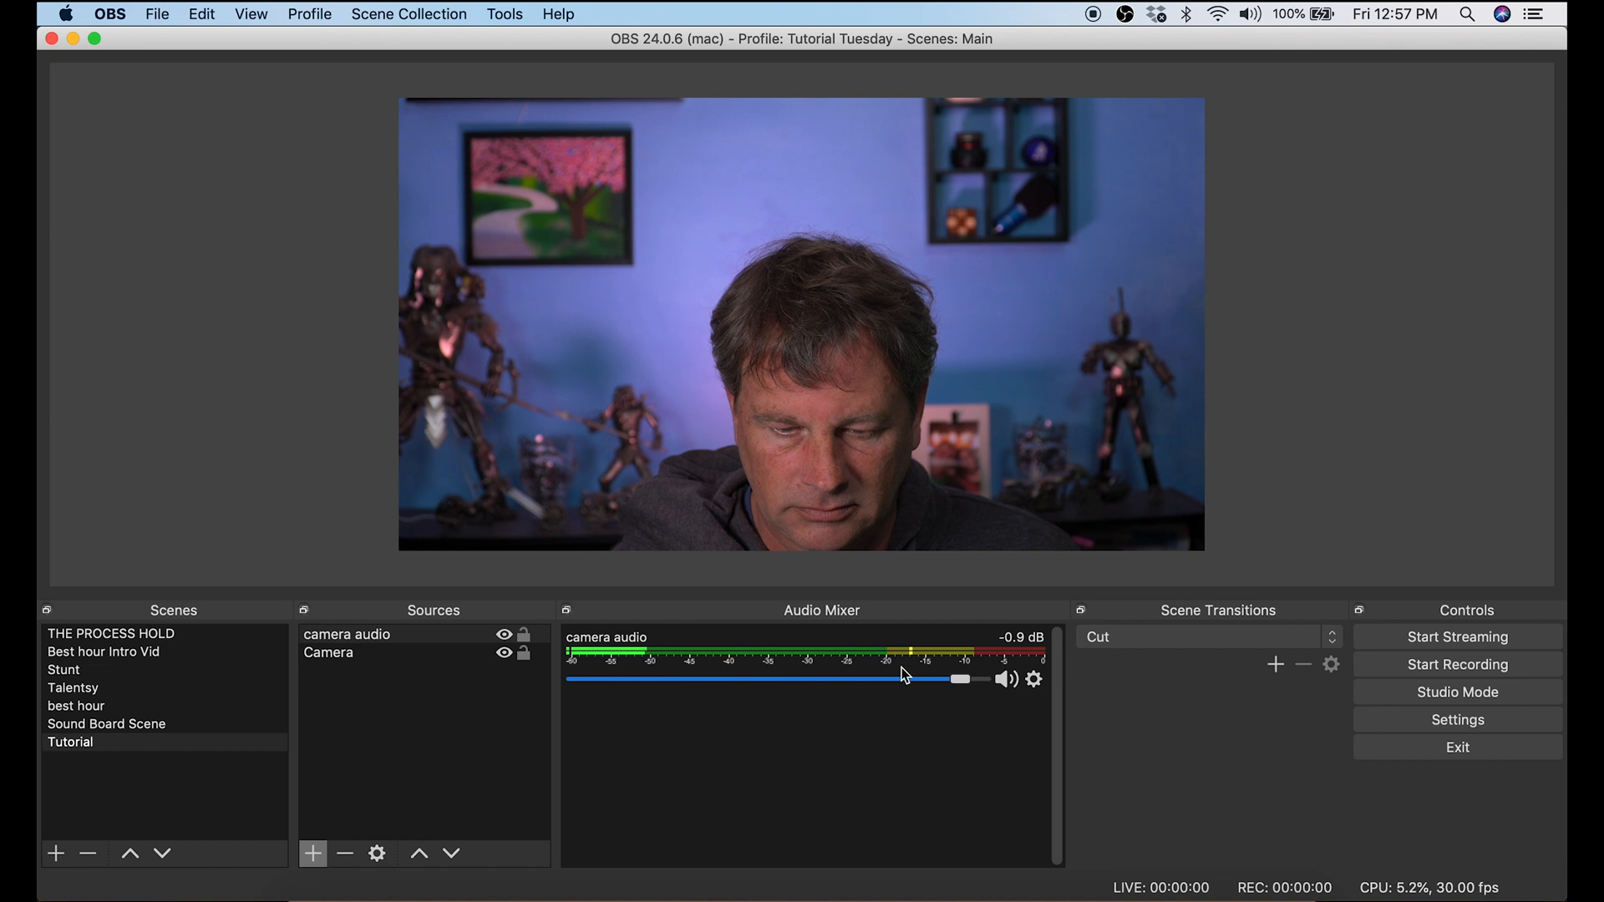
click(1035, 679)
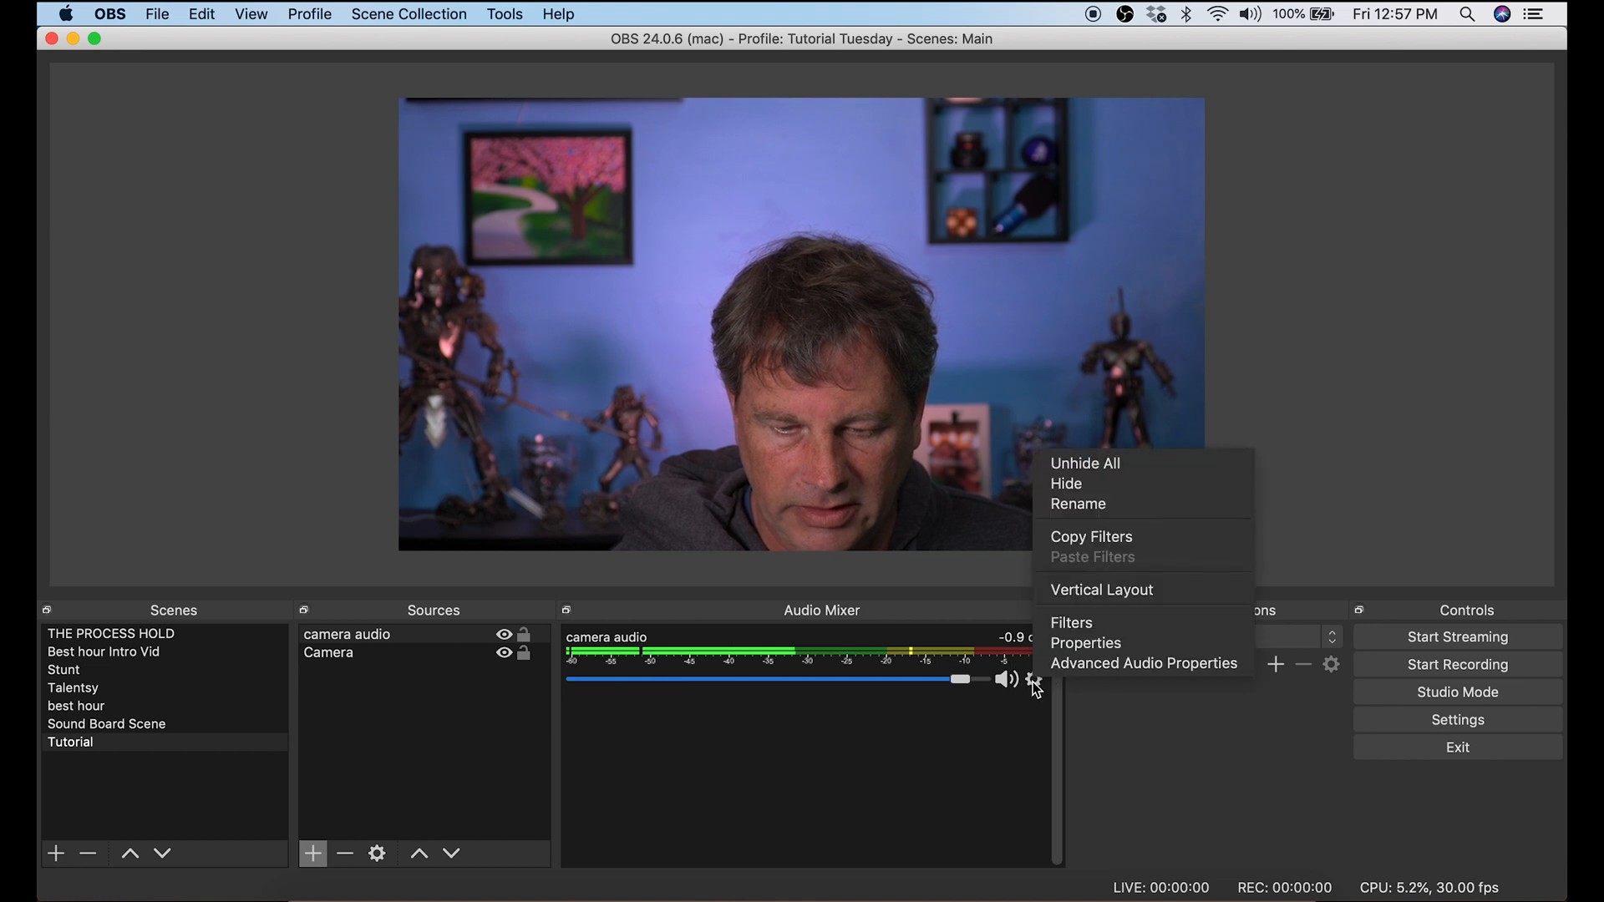
click(1088, 667)
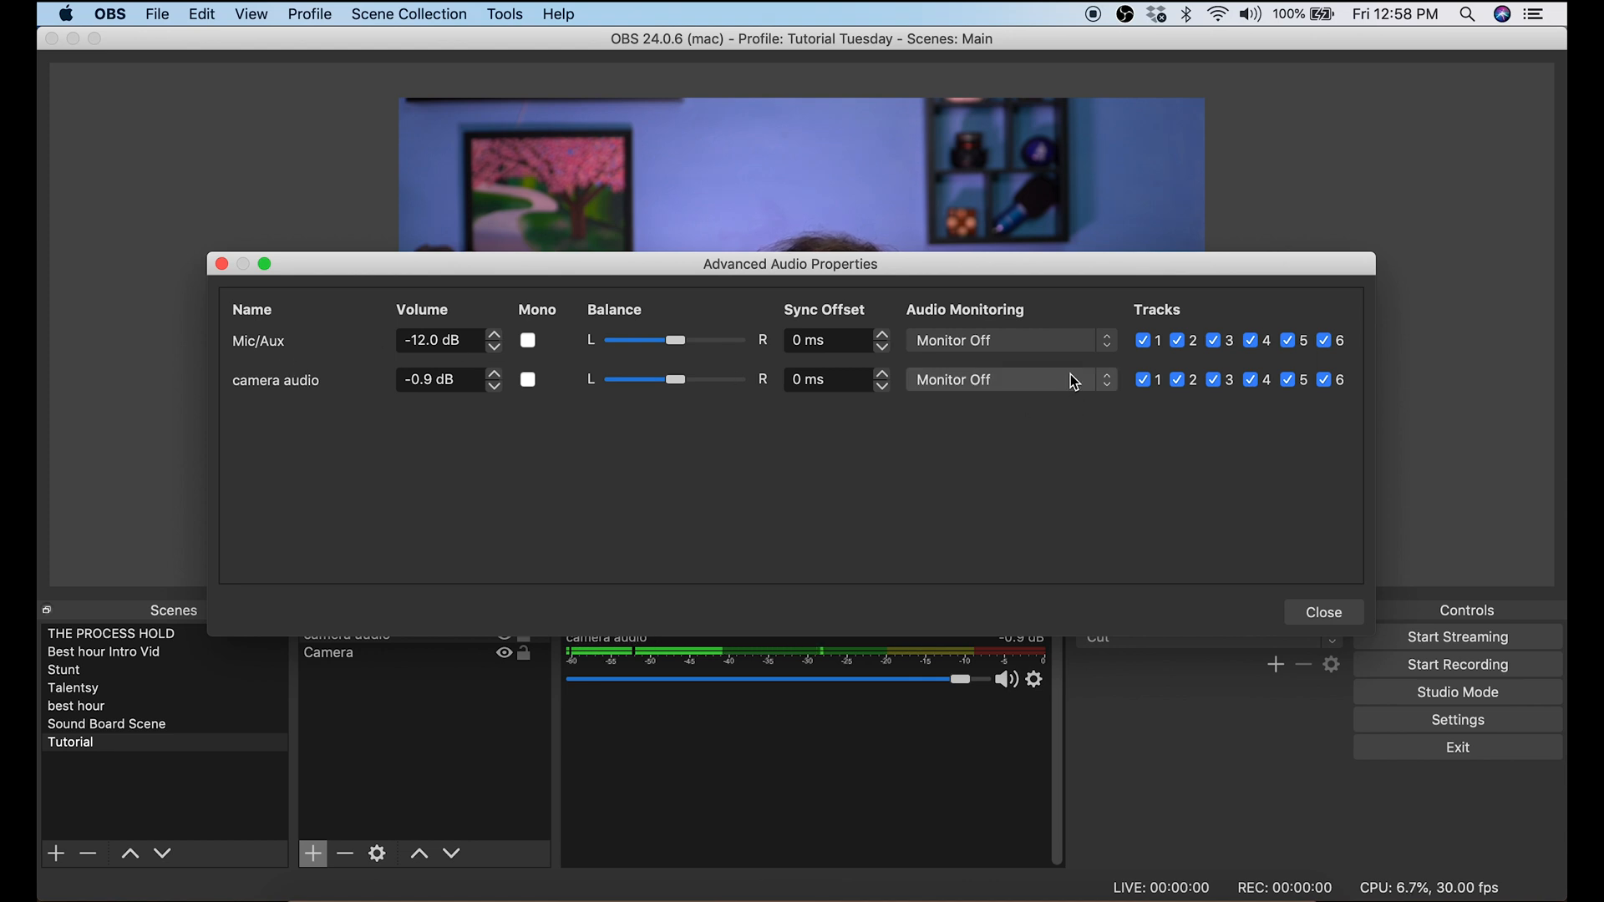
click(965, 387)
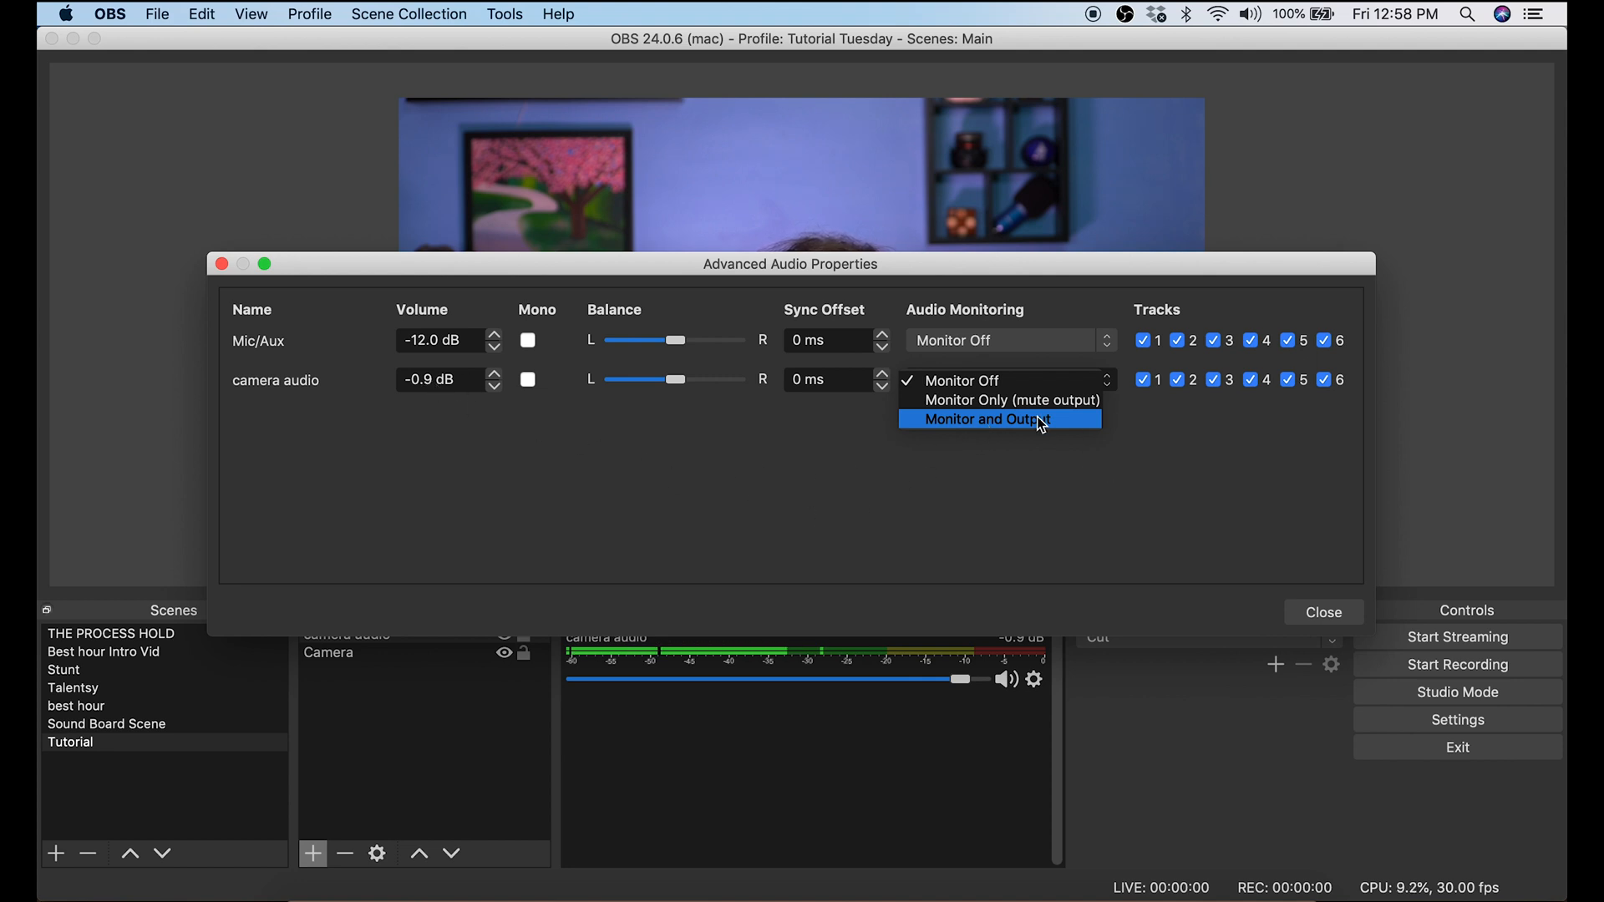
click(1320, 611)
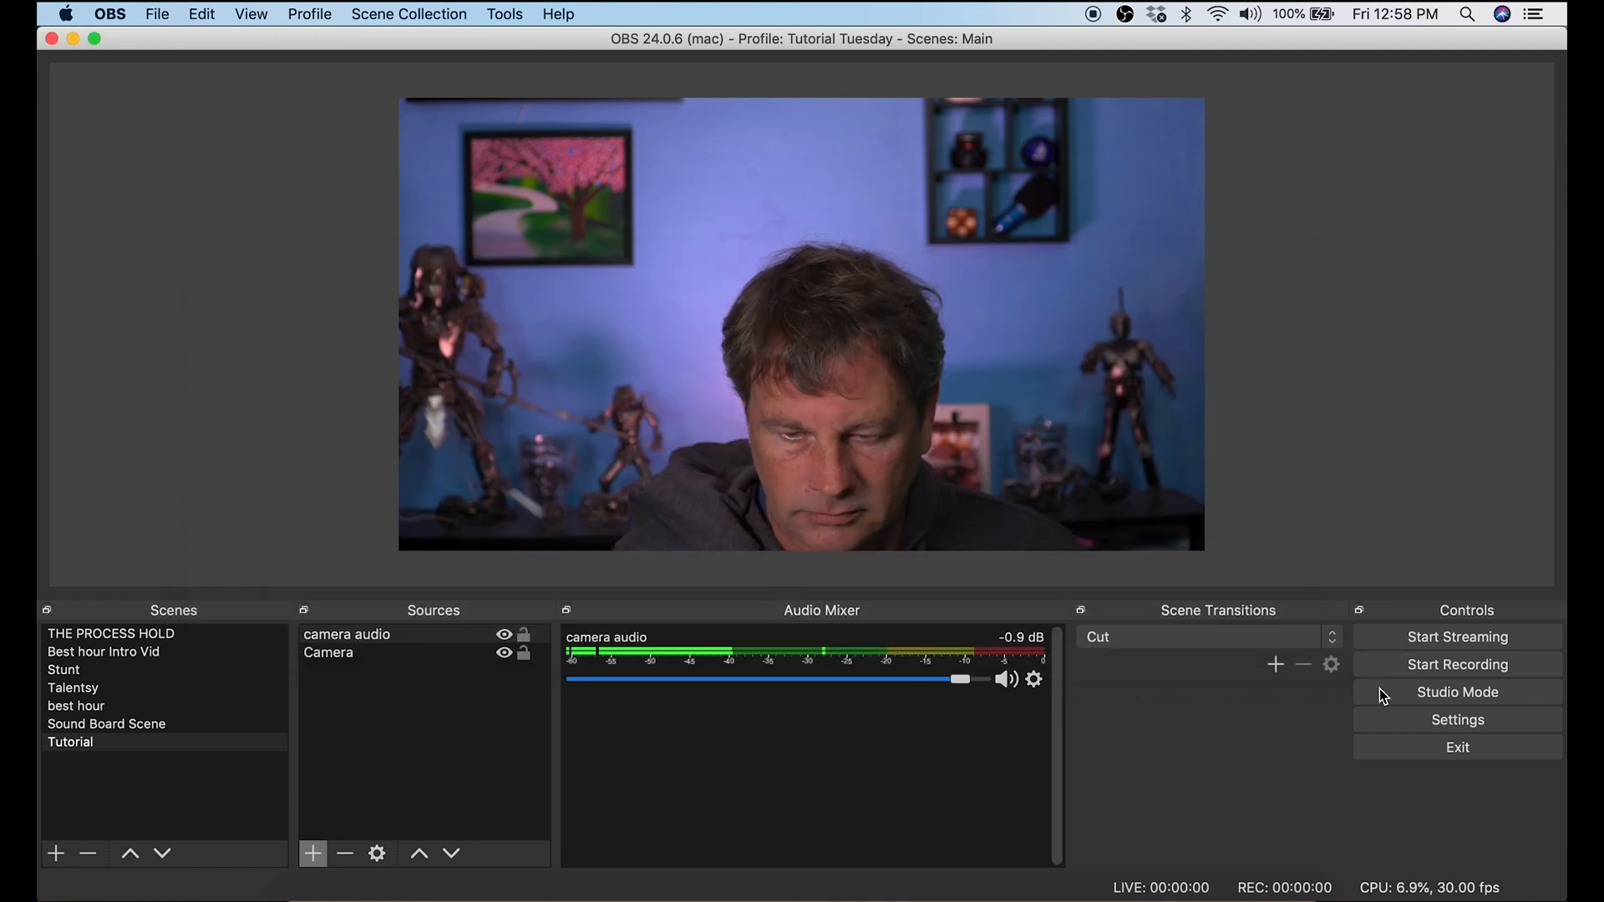
Step: Start streaming the Tutorial scene live
click(1471, 639)
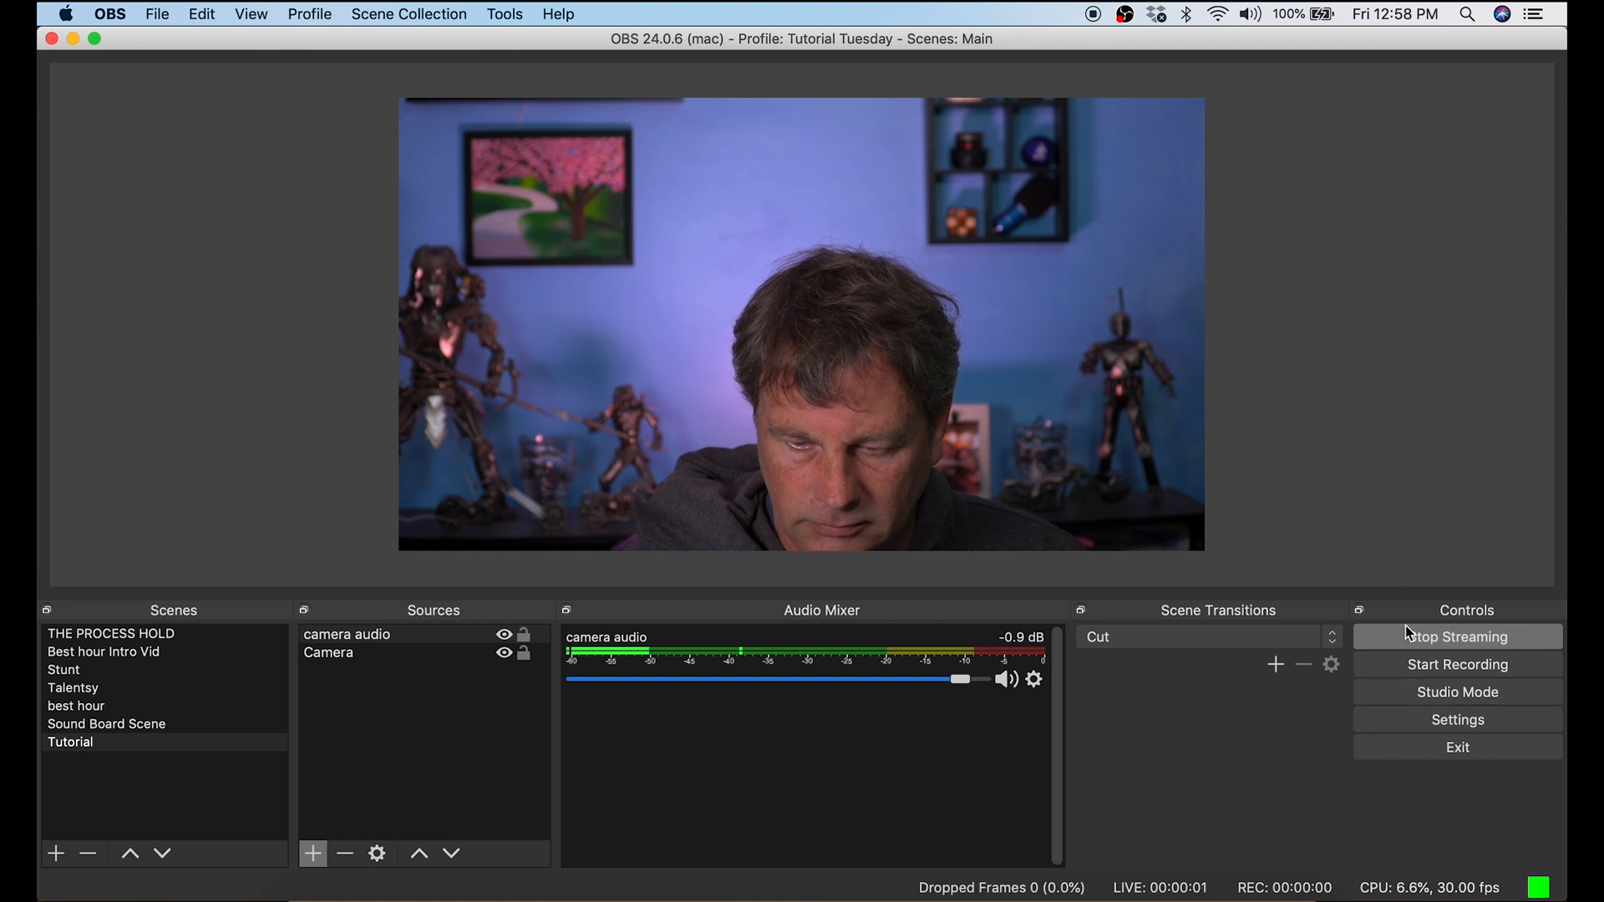